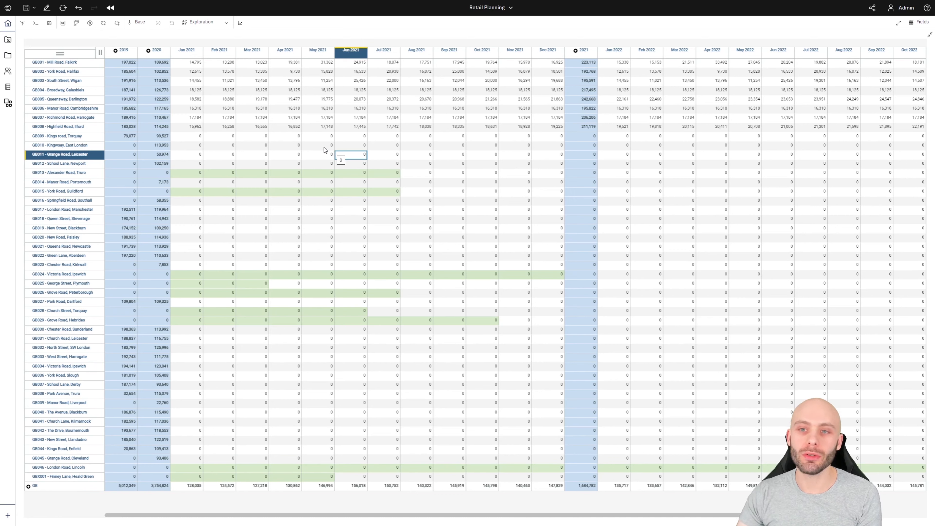
# Review the spread methods for the Jan 2021 cell of GB009, including Repeat, Clear, Percent change and Relative proportional, and cancel without spreading
pyautogui.click(197, 138)
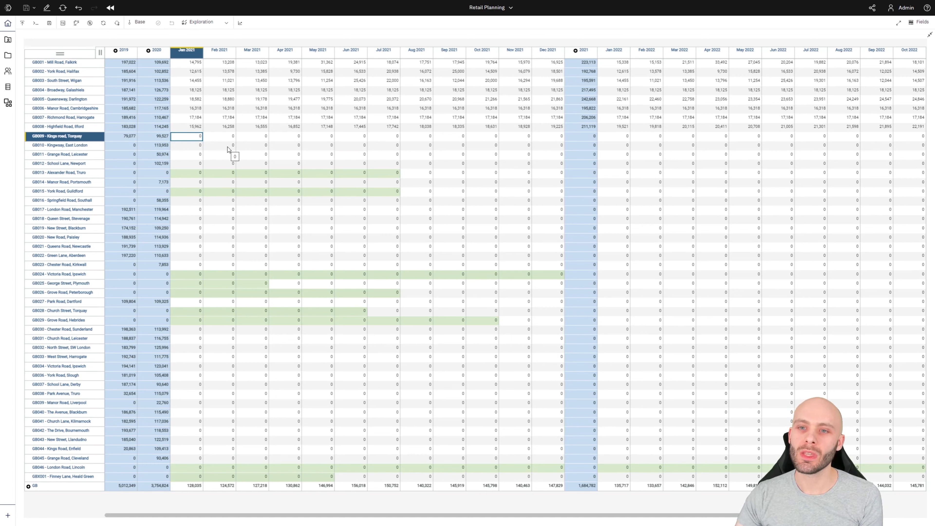
pyautogui.click(218, 154)
pyautogui.click(190, 137)
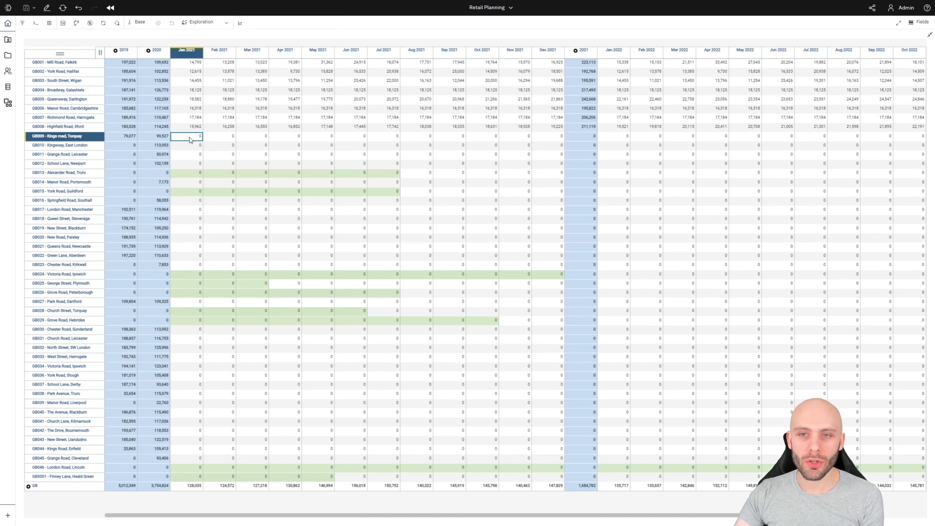
pyautogui.rightClick(189, 138)
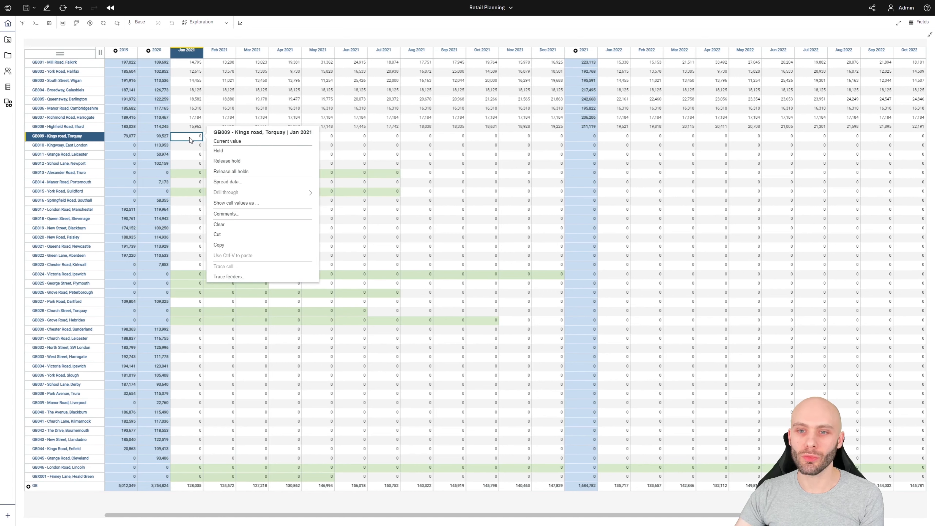
pyautogui.click(241, 183)
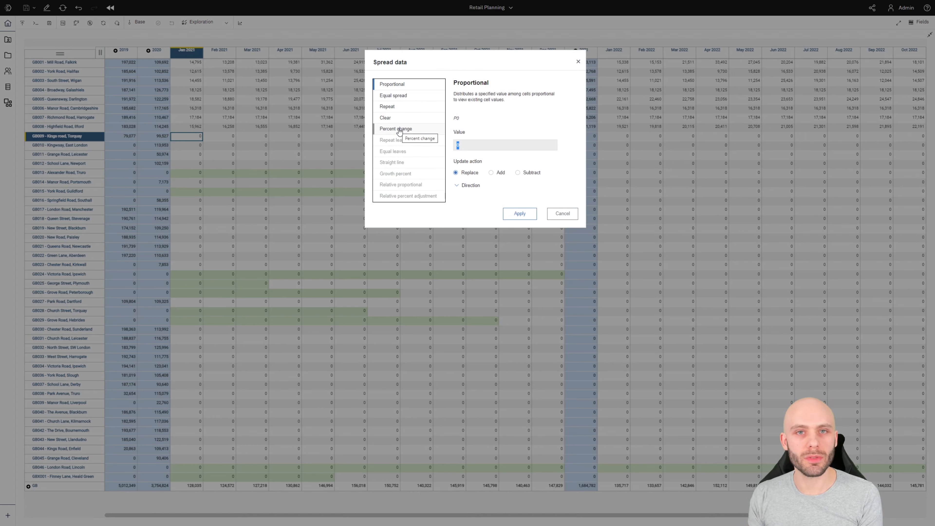
pyautogui.click(394, 107)
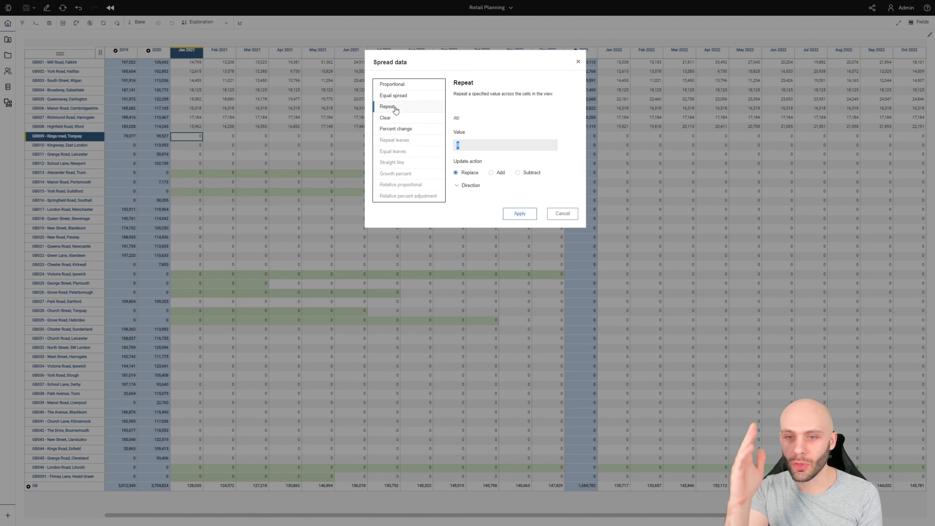
pyautogui.click(396, 119)
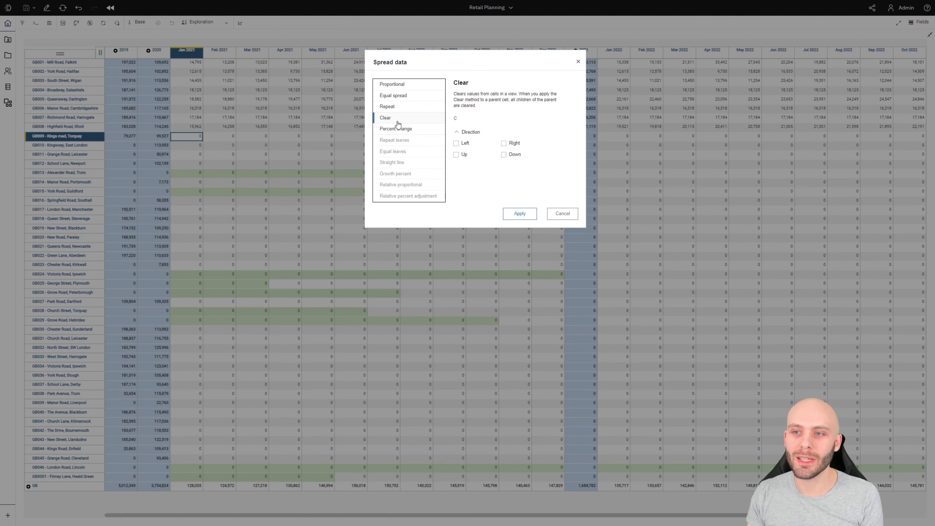
pyautogui.click(397, 130)
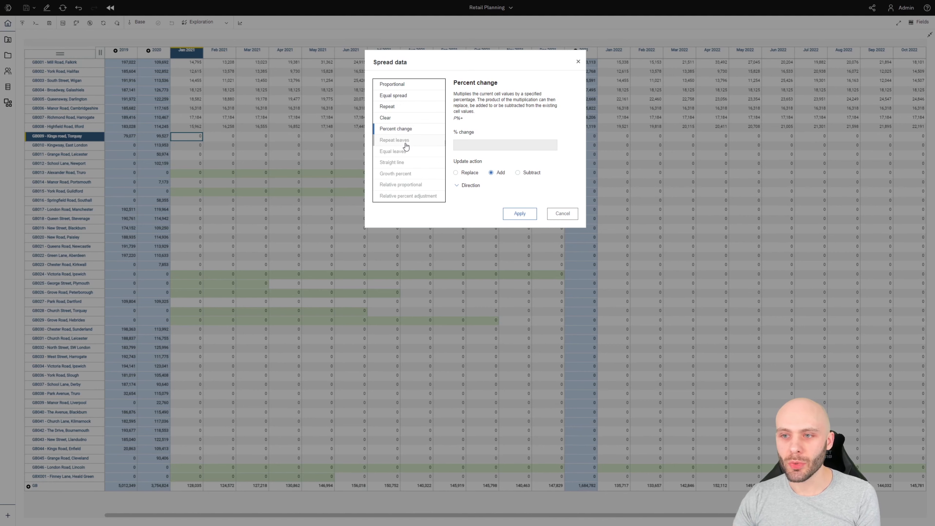
pyautogui.click(401, 142)
pyautogui.click(404, 186)
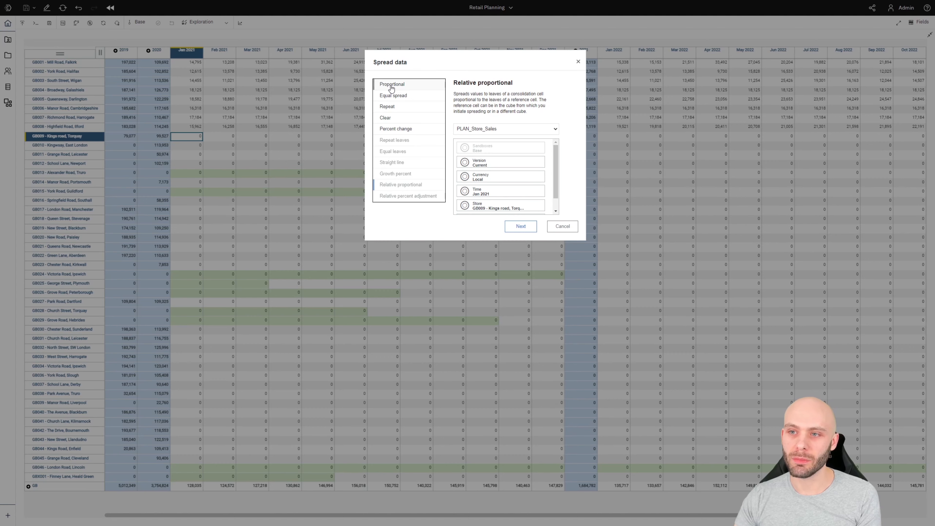
pyautogui.click(532, 227)
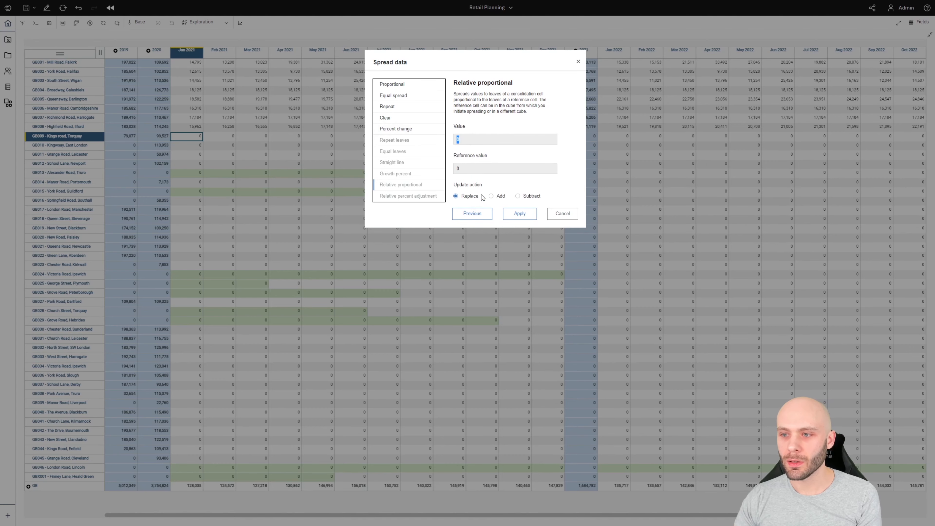
pyautogui.click(557, 217)
# Examine the Straight line and Growth percent spread methods for GB009's Jan 2021 to Dec 2021 cells, and close the dialog
pyautogui.click(227, 147)
pyautogui.click(197, 138)
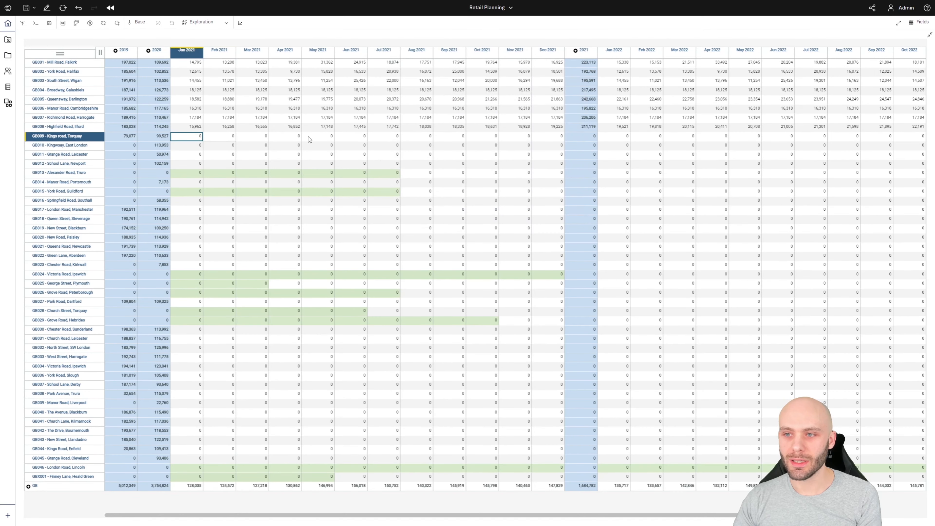
pyautogui.keyDown('shift'); pyautogui.click(557, 137); pyautogui.keyUp('shift')
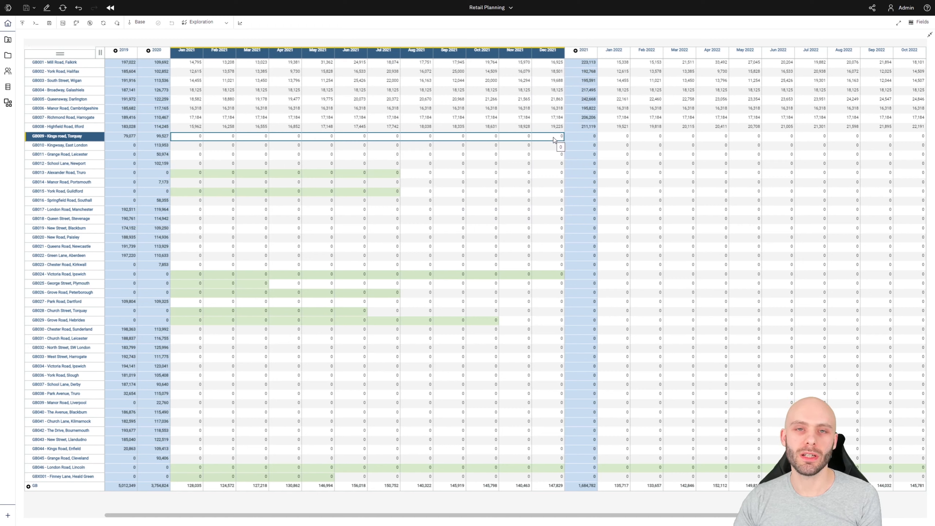
pyautogui.rightClick(553, 137)
pyautogui.click(590, 180)
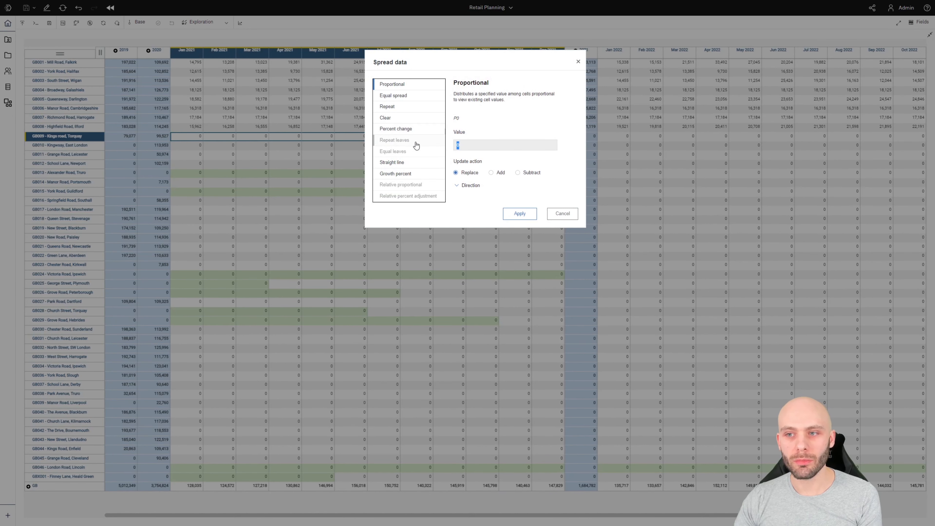
pyautogui.click(409, 162)
pyautogui.click(411, 174)
pyautogui.click(408, 164)
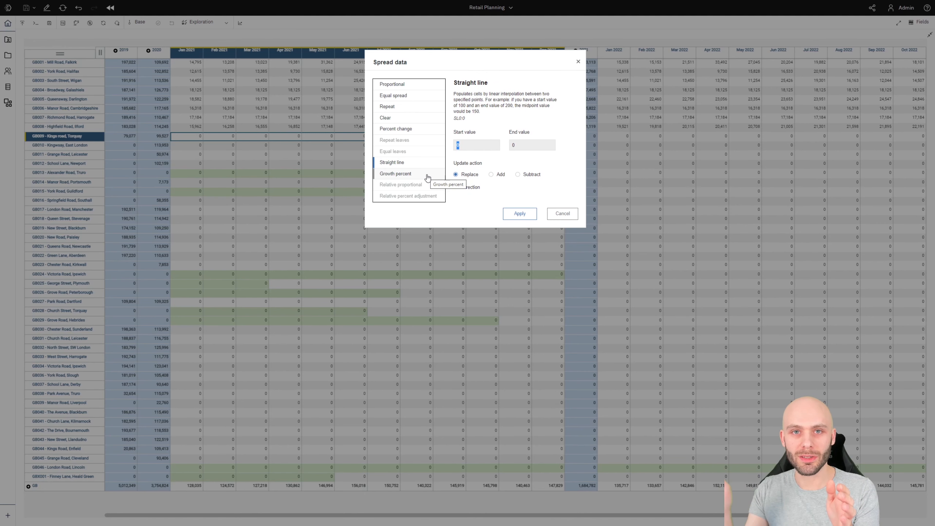
pyautogui.click(504, 208)
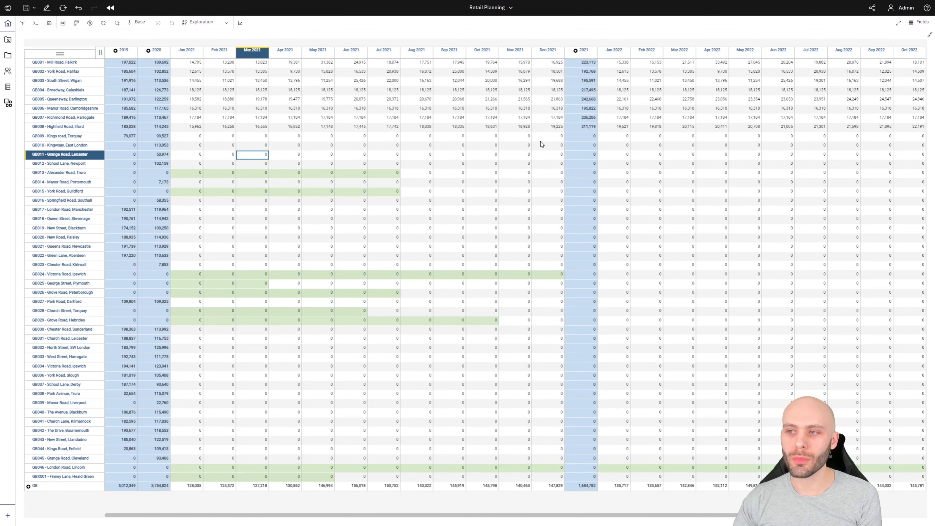
# Examine the Repeat leaves, Equal leaves and relative spread methods for GB009's consolidated 2021 cell
pyautogui.rightClick(584, 136)
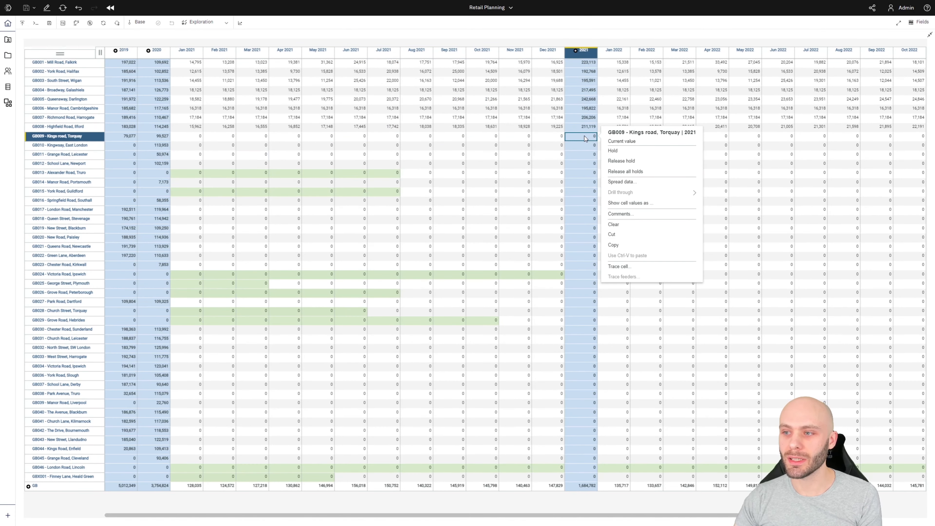
pyautogui.click(617, 182)
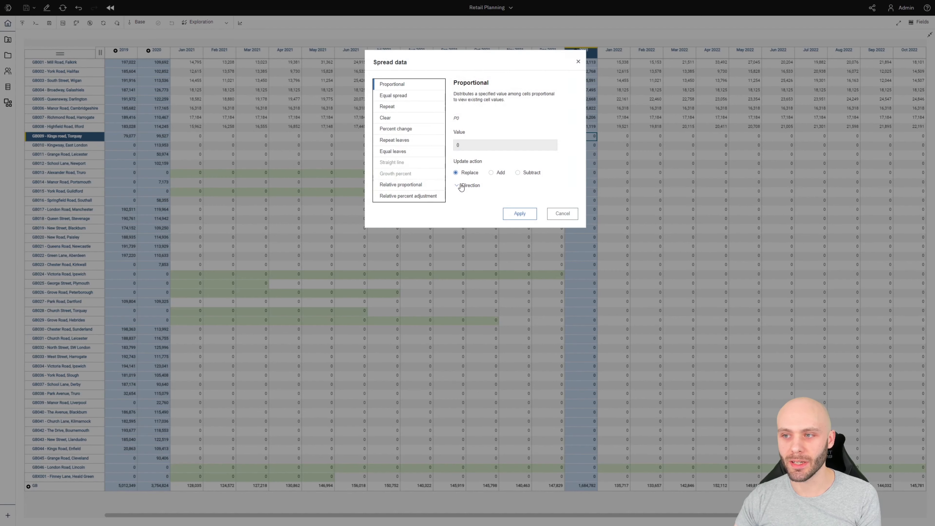
pyautogui.click(409, 142)
pyautogui.click(403, 151)
pyautogui.click(404, 144)
pyautogui.click(403, 151)
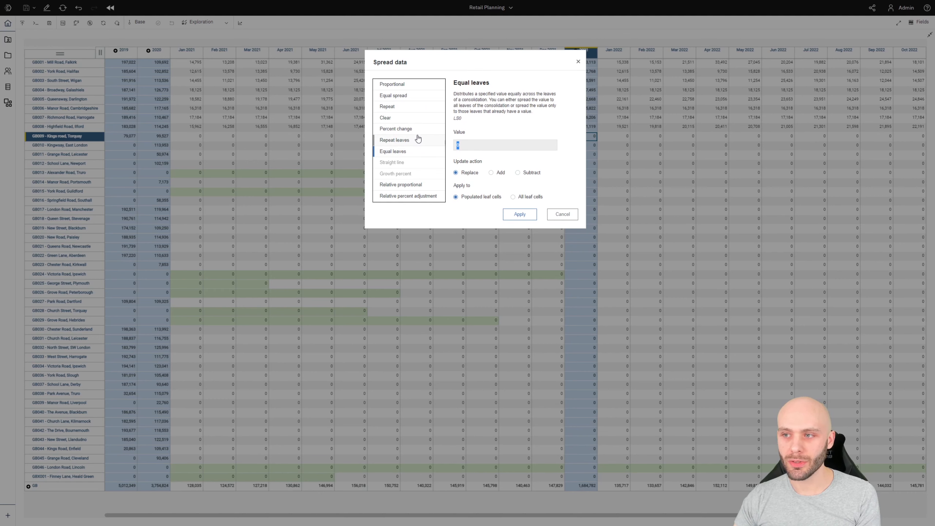
pyautogui.moveTo(461, 61); pyautogui.dragTo(428, 158)
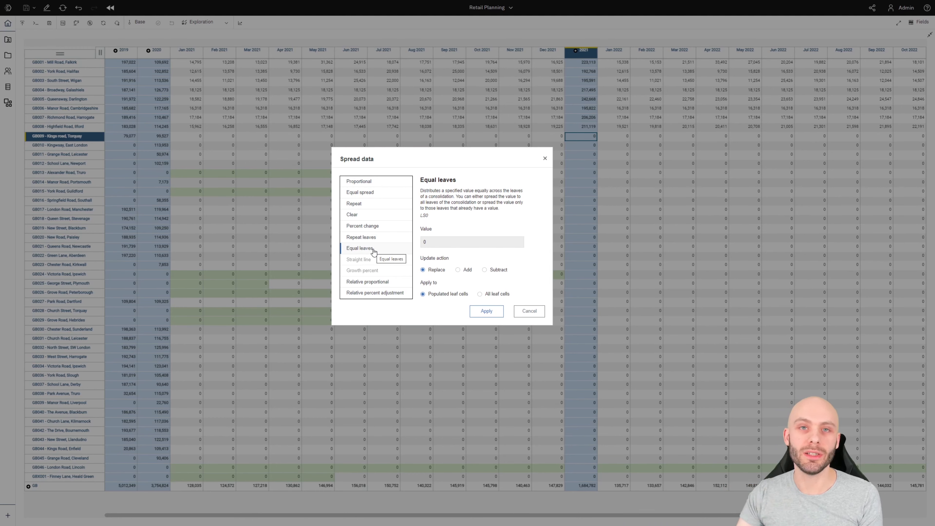
pyautogui.click(382, 283)
pyautogui.click(382, 292)
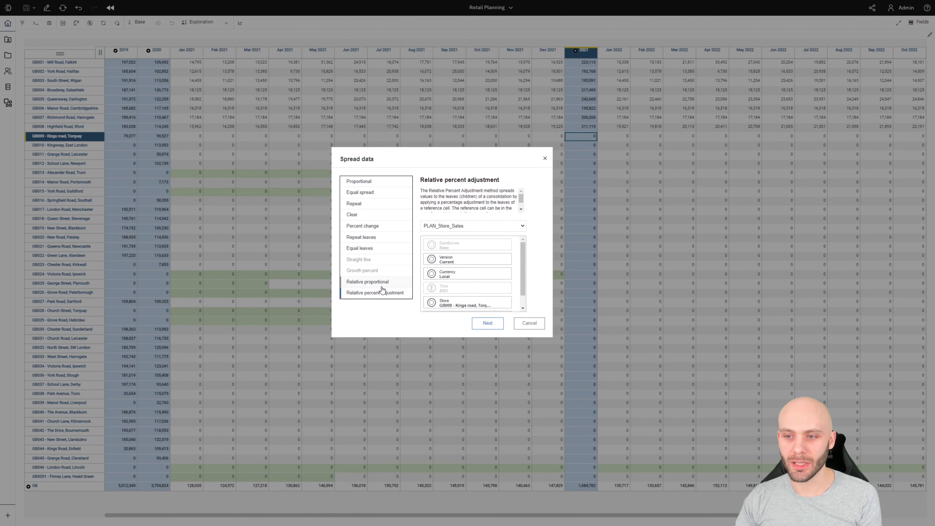
# Spread 200000 across GB009's 2021 with Relative proportional, using store GB001 - Mill Road, Falkirk as the reference, and check the monthly values
pyautogui.click(382, 285)
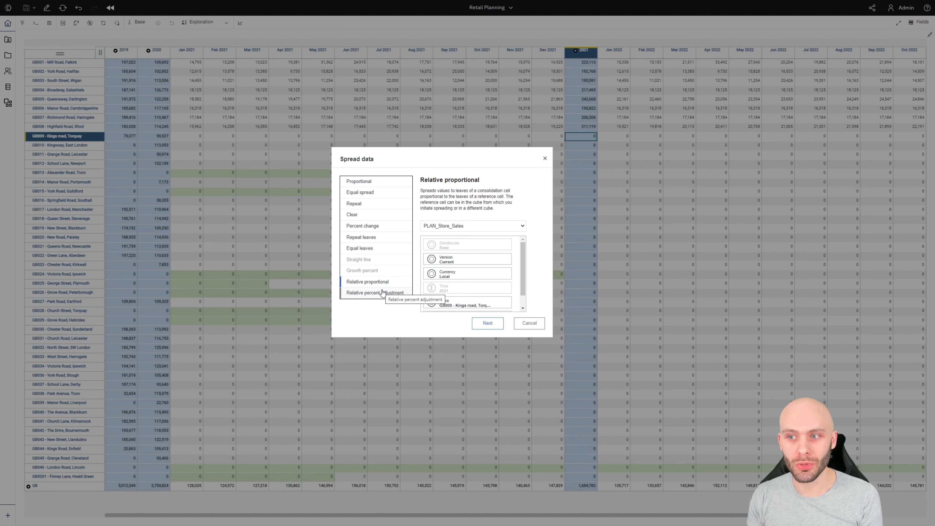
pyautogui.moveTo(522, 264); pyautogui.dragTo(521, 278)
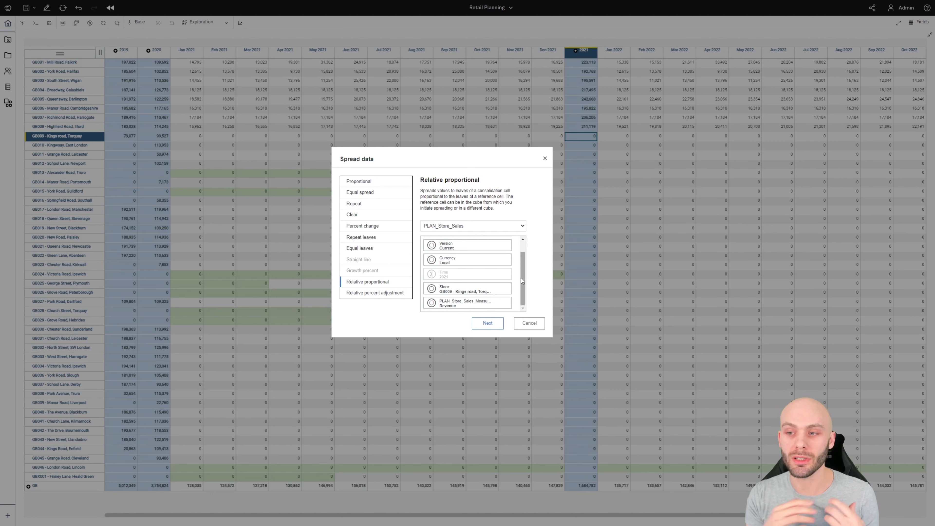
pyautogui.click(457, 290)
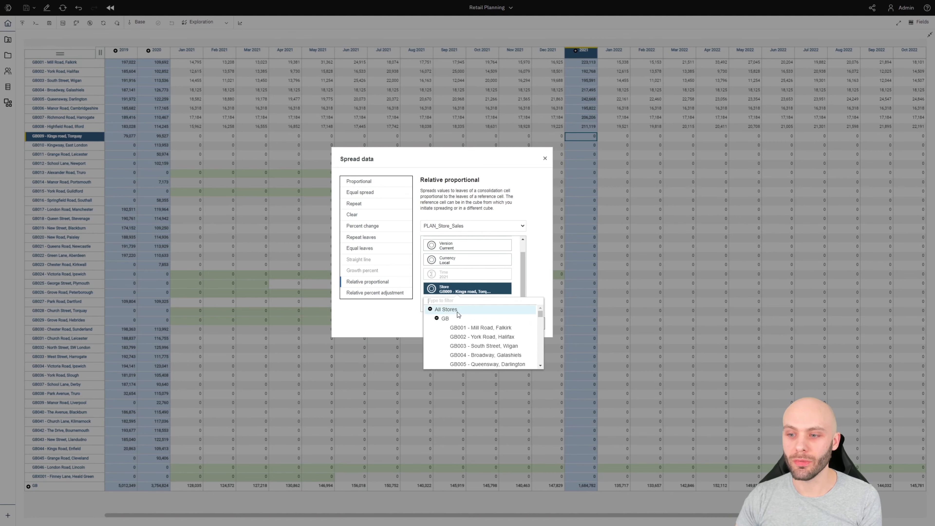
pyautogui.click(478, 328)
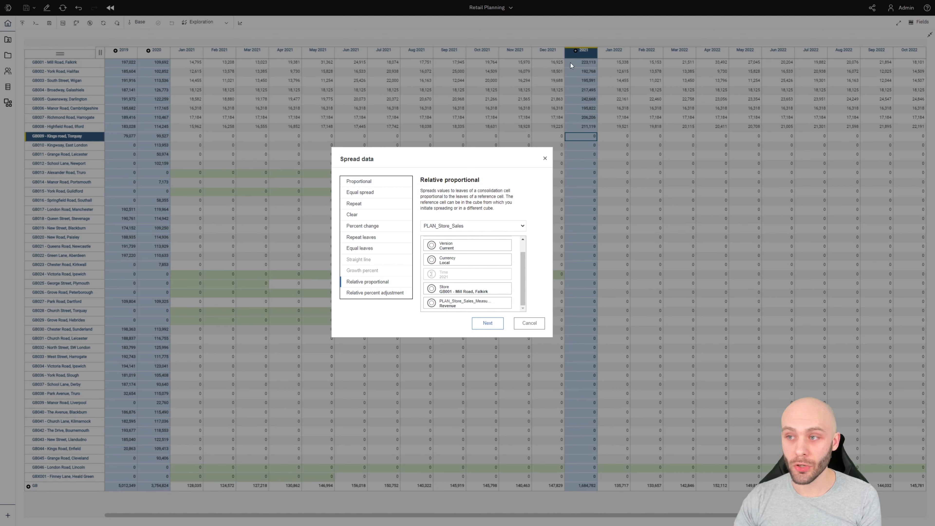
pyautogui.click(495, 322)
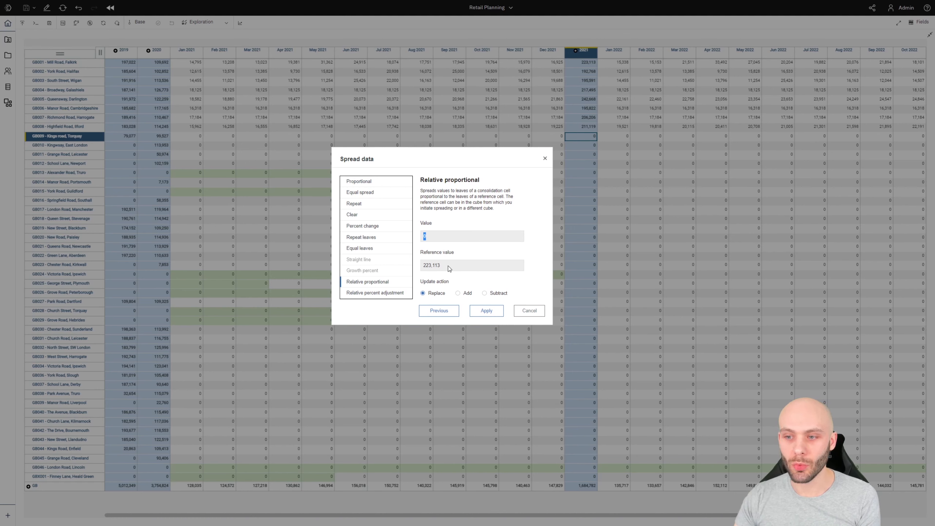
pyautogui.click(435, 236)
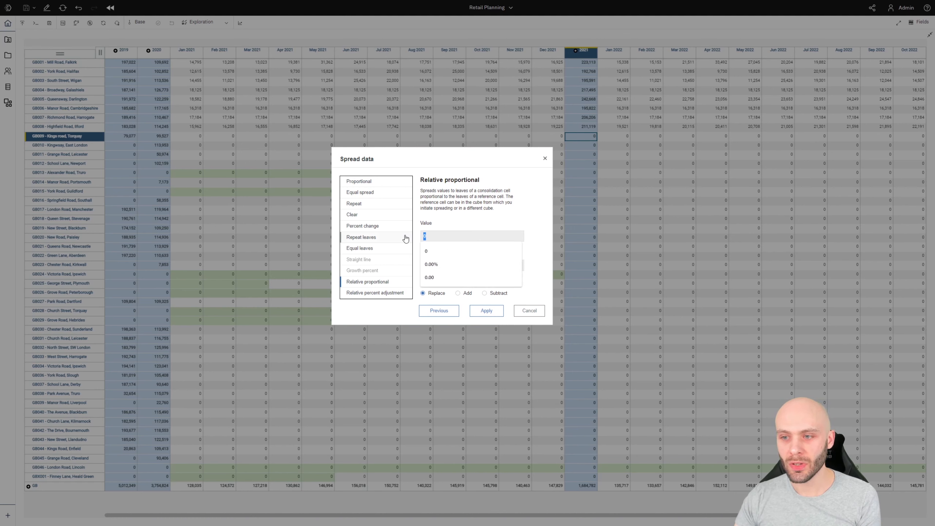
pyautogui.write('20')
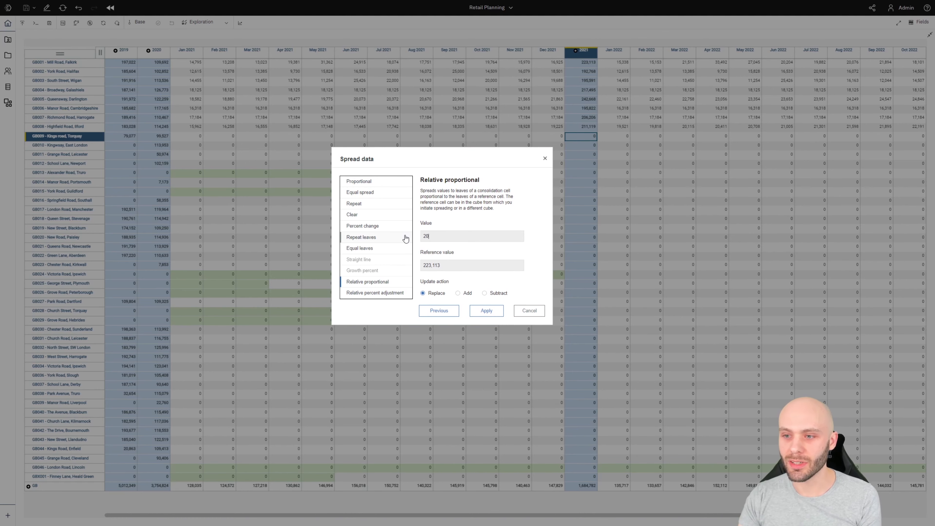
pyautogui.write('0000')
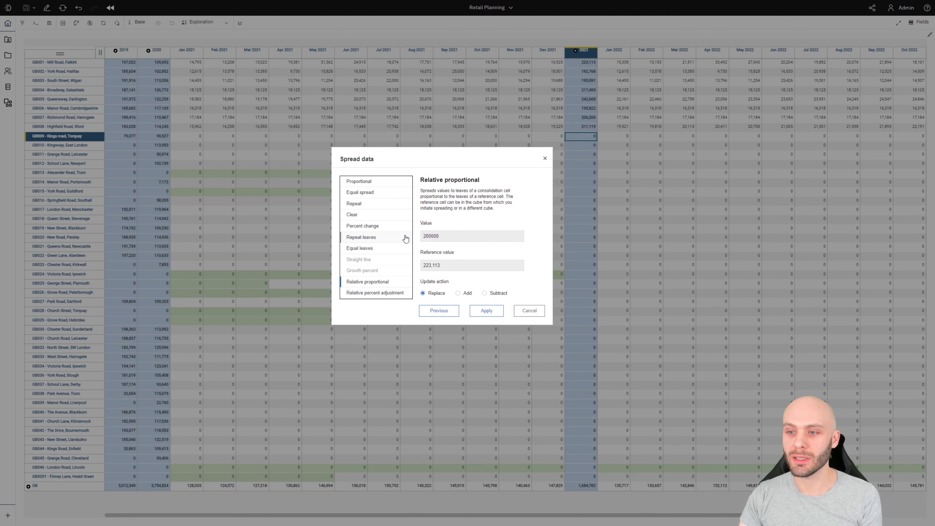
pyautogui.click(486, 310)
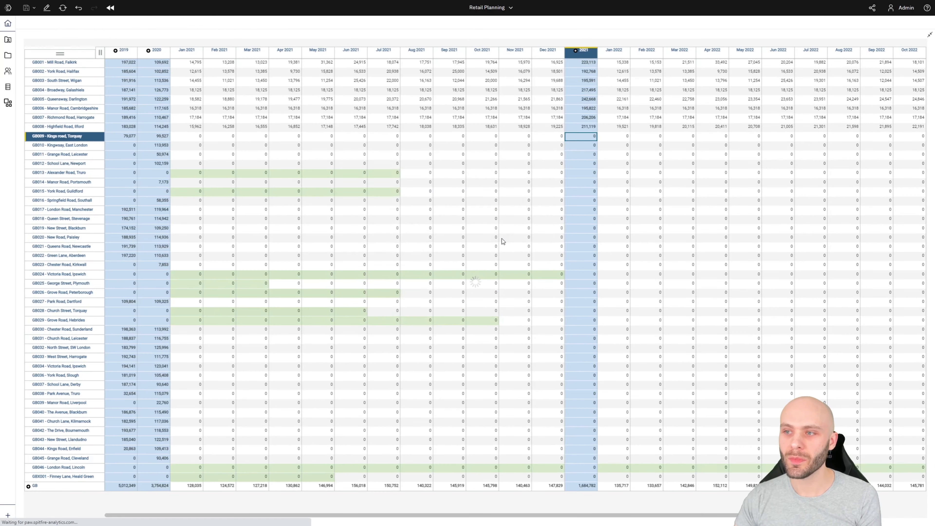
pyautogui.click(583, 139)
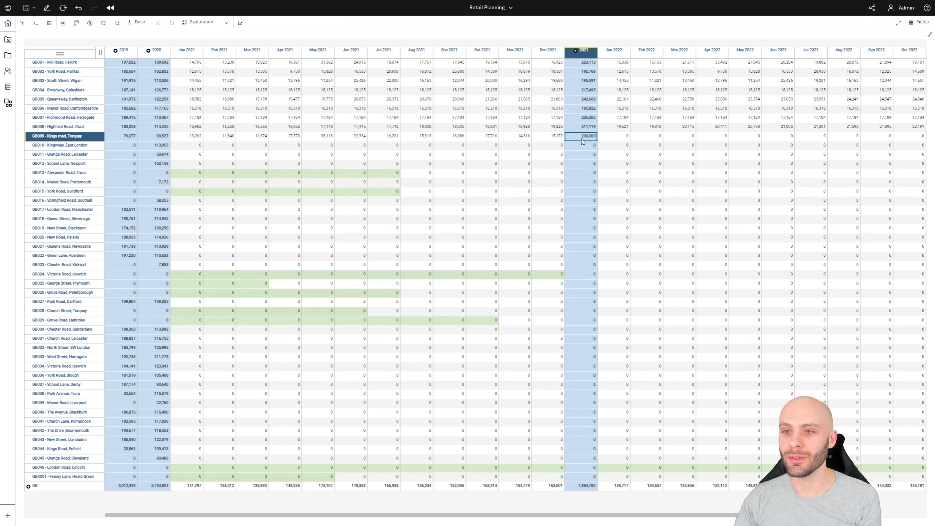
pyautogui.click(293, 137)
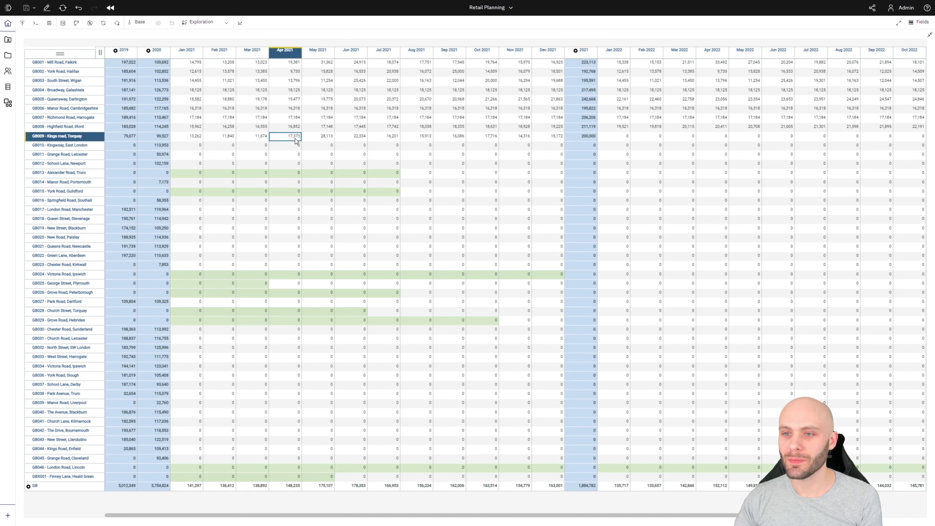
pyautogui.click(510, 147)
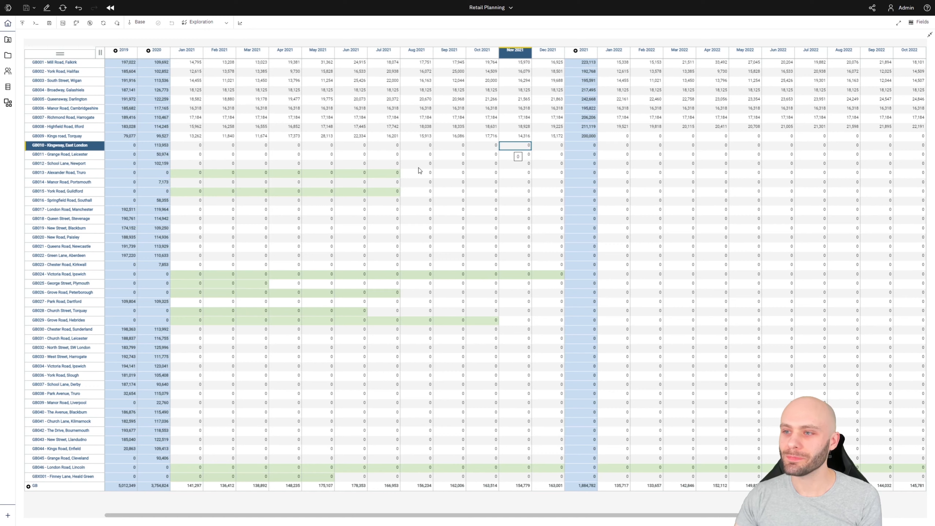
# Set up a Repeat spread with the value 1000 for GB010 - Kingsway, East London's Jan 2021 cell
pyautogui.rightClick(197, 149)
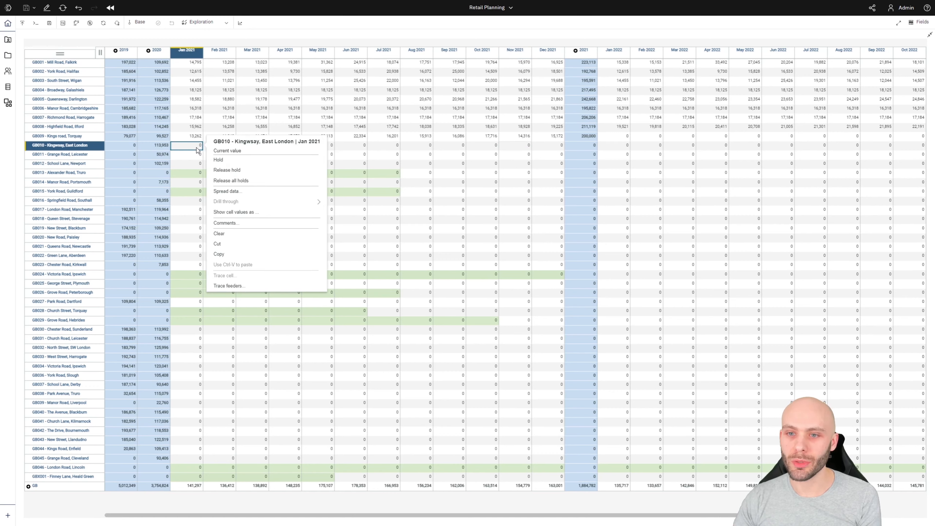
pyautogui.click(226, 192)
pyautogui.click(397, 109)
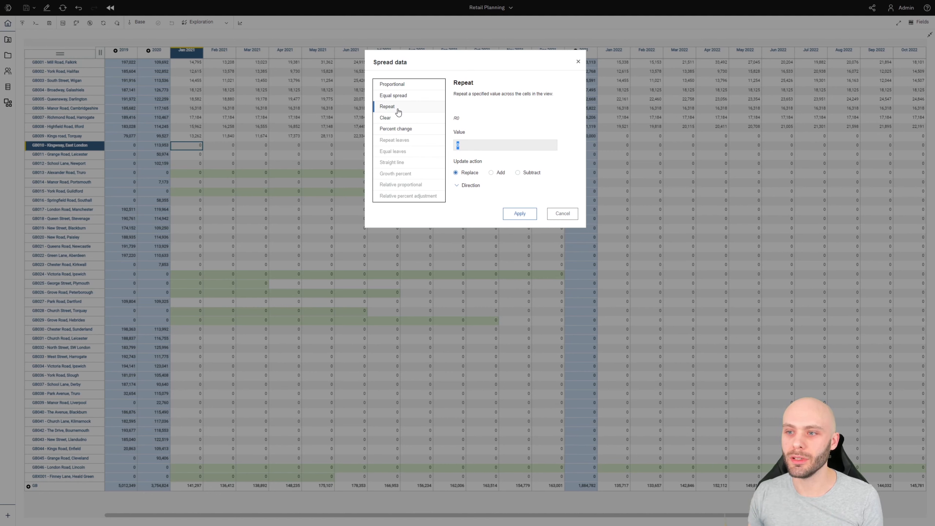
pyautogui.write('1000')
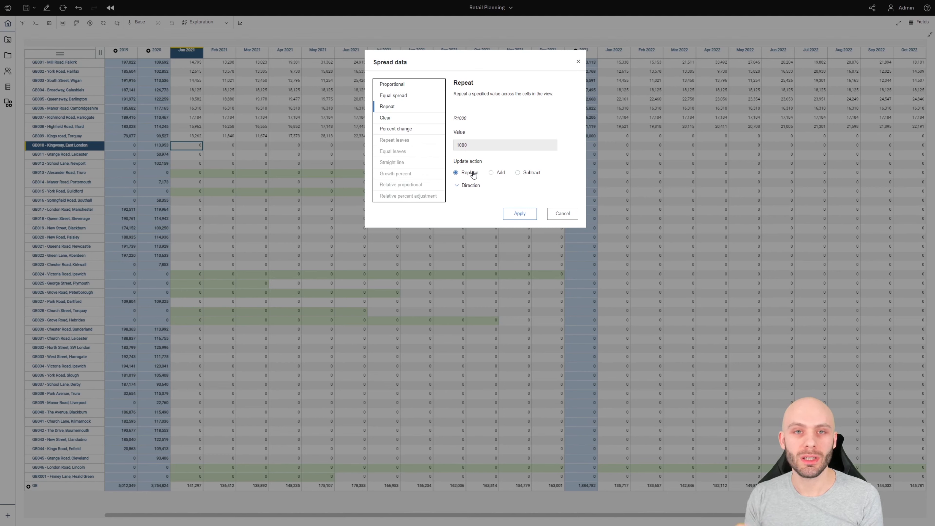
# Examine how the Add, Subtract and Replace update actions and the Right and Down directions change the Repeat spreading code
pyautogui.click(494, 174)
pyautogui.click(520, 175)
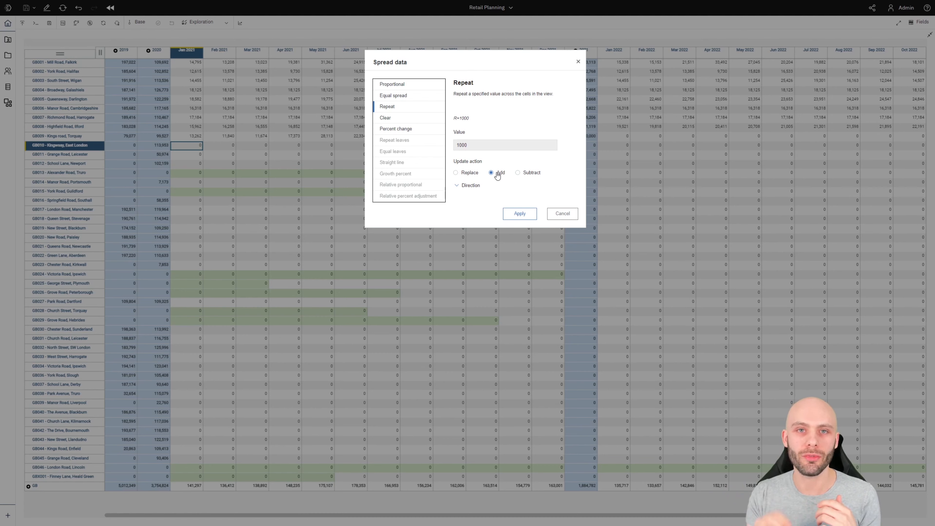
pyautogui.click(460, 188)
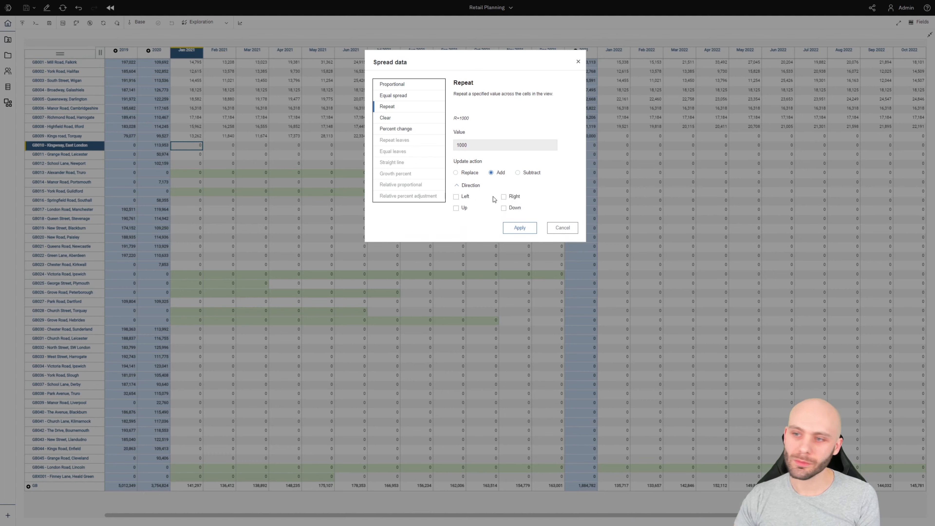
pyautogui.click(468, 173)
pyautogui.click(504, 197)
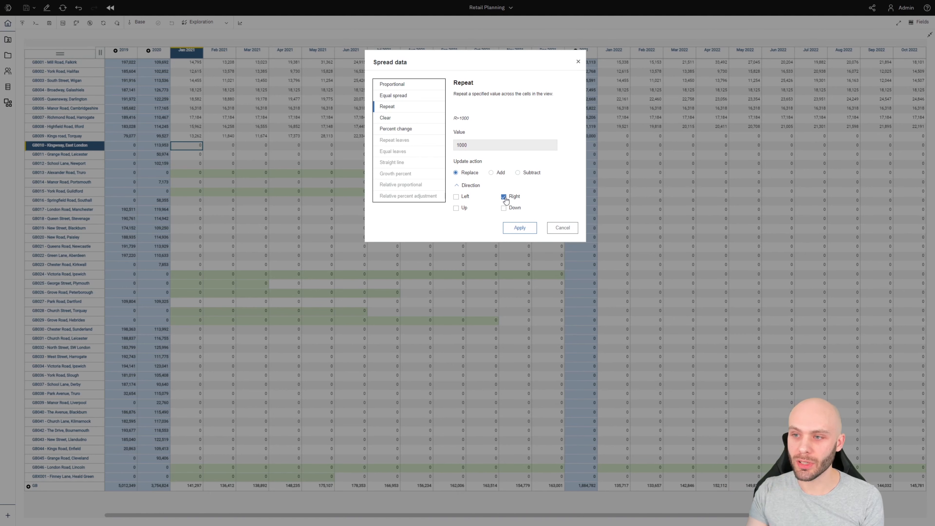
pyautogui.click(503, 209)
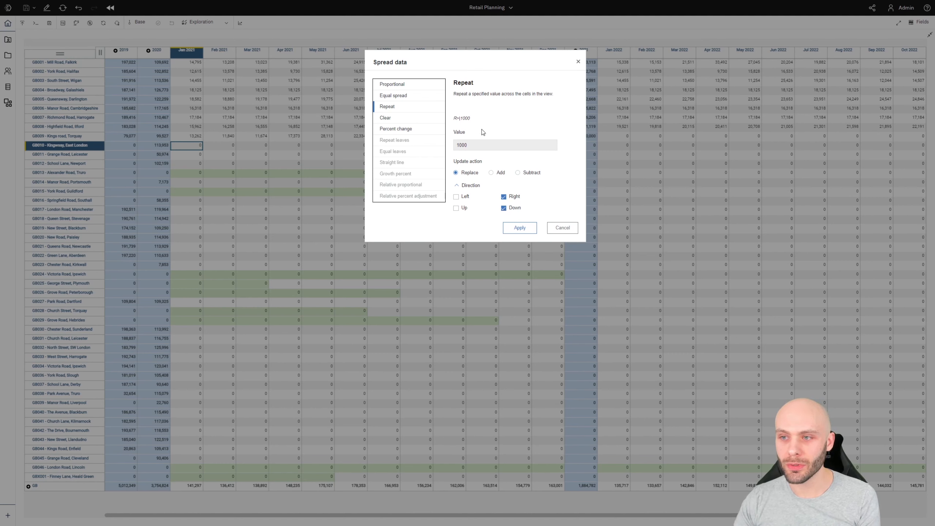
pyautogui.moveTo(472, 119); pyautogui.dragTo(453, 120)
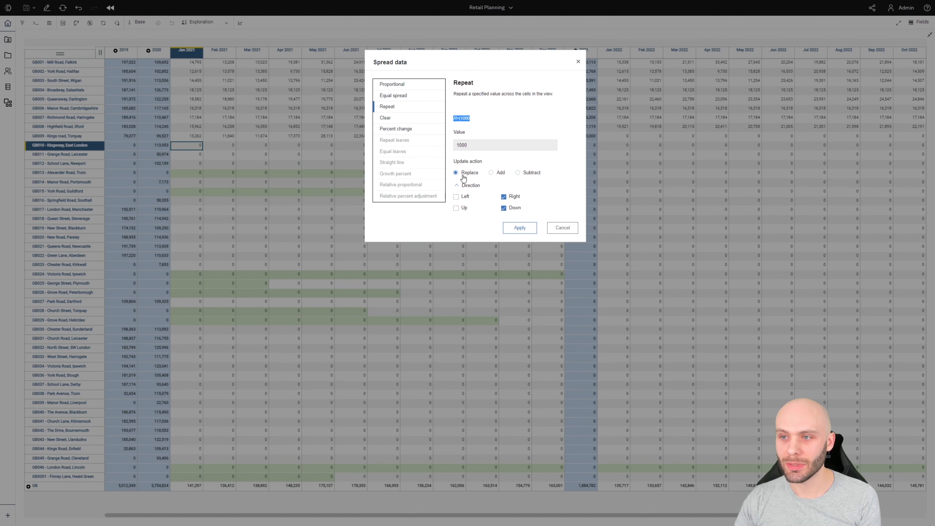
pyautogui.click(472, 126)
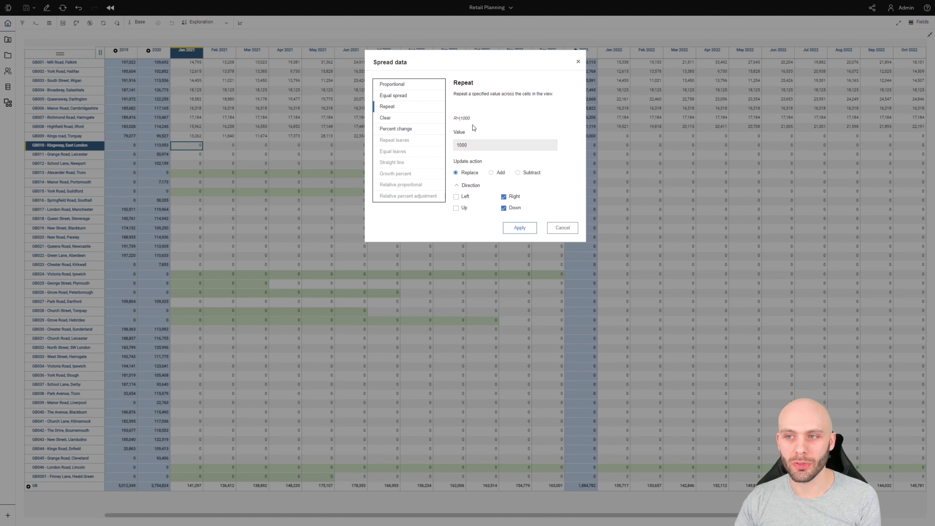
pyautogui.click(504, 208)
pyautogui.click(504, 197)
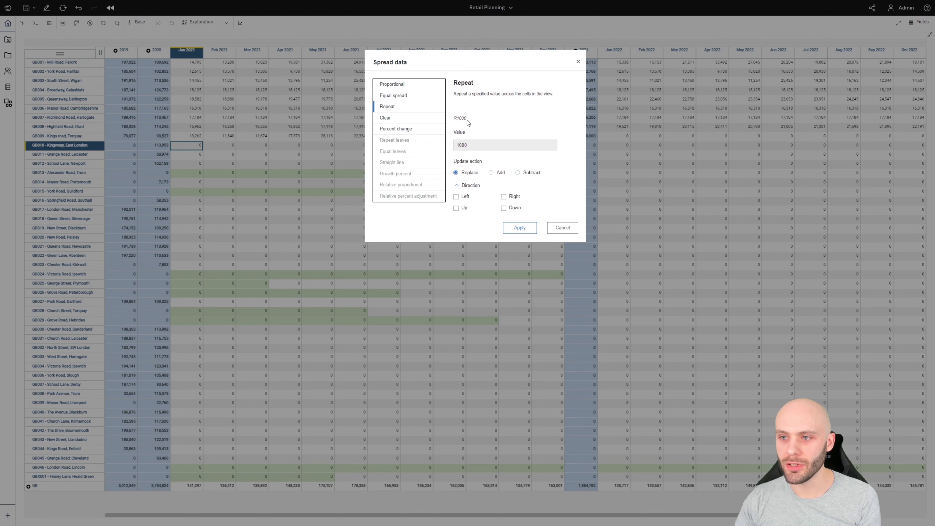
pyautogui.moveTo(467, 120); pyautogui.dragTo(457, 118)
# Compare the rightward spreading codes for Add and Subtract, and apply GB010's Repeat spread of 1000 with Replace and direction Right
pyautogui.click(504, 197)
pyautogui.click(491, 172)
pyautogui.moveTo(474, 121); pyautogui.dragTo(455, 119)
pyautogui.click(518, 172)
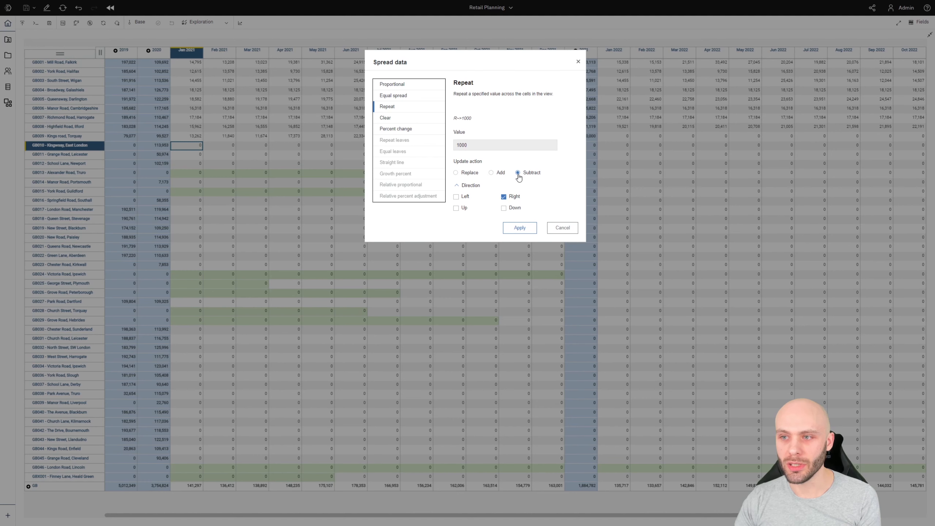
pyautogui.click(468, 175)
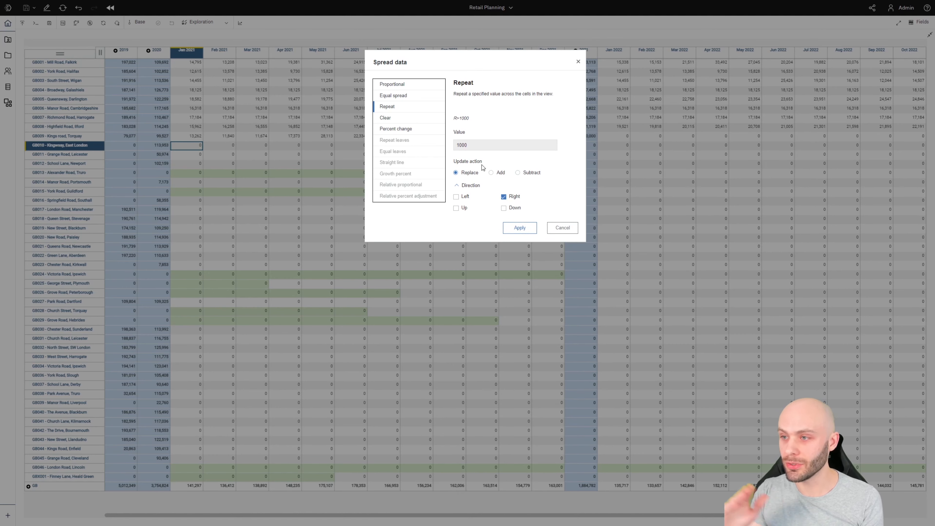
pyautogui.click(518, 228)
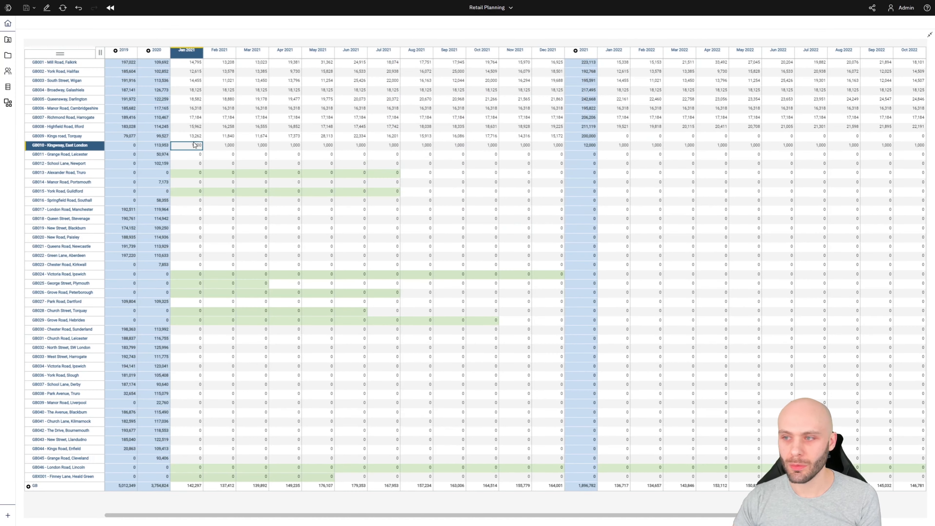
# Fill GB011 - Grange Road, Leicester from Jan 2021 onward with the spreading code R>1000
pyautogui.click(197, 155)
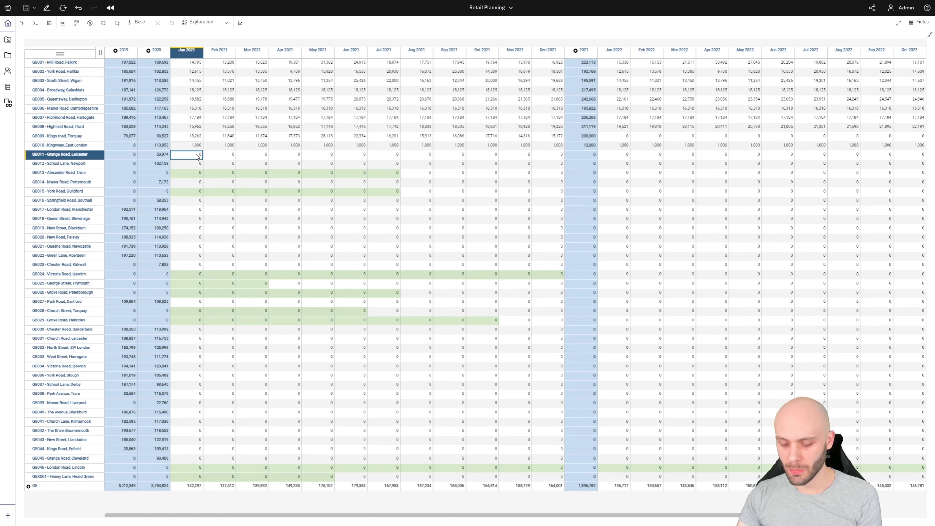
pyautogui.write('R>1000')
pyautogui.press('Return')
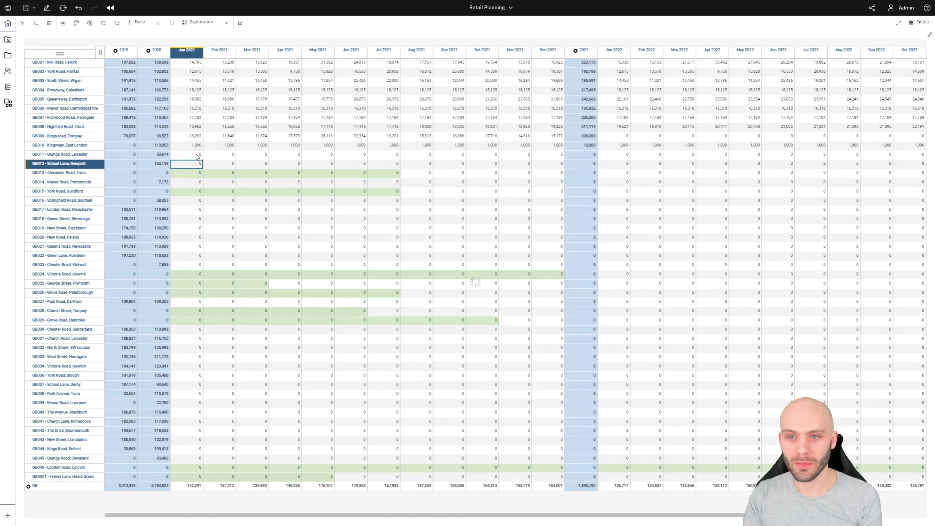
# Repeat 1000 rightward from GB012 - School Lane, Newport's Jan 2021 cell using a spreading code in the cell
pyautogui.click(219, 173)
pyautogui.click(195, 167)
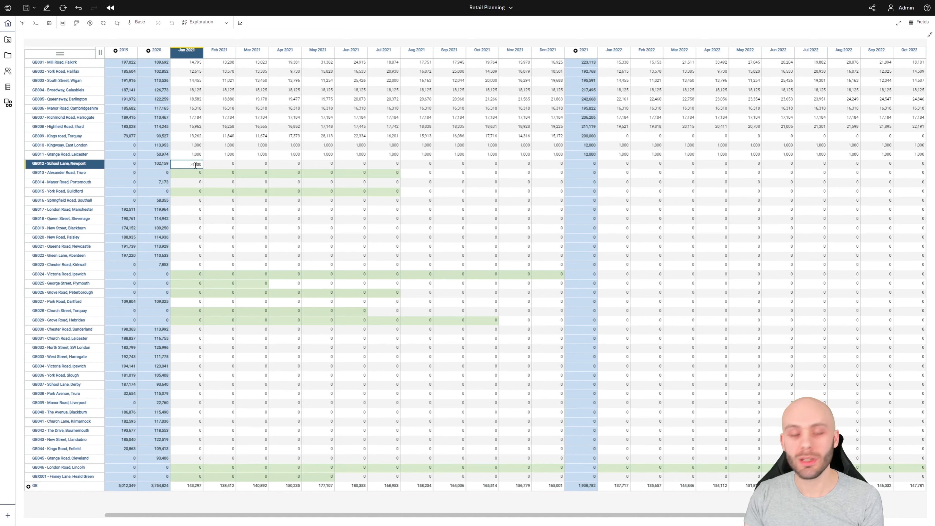
pyautogui.press('Return')
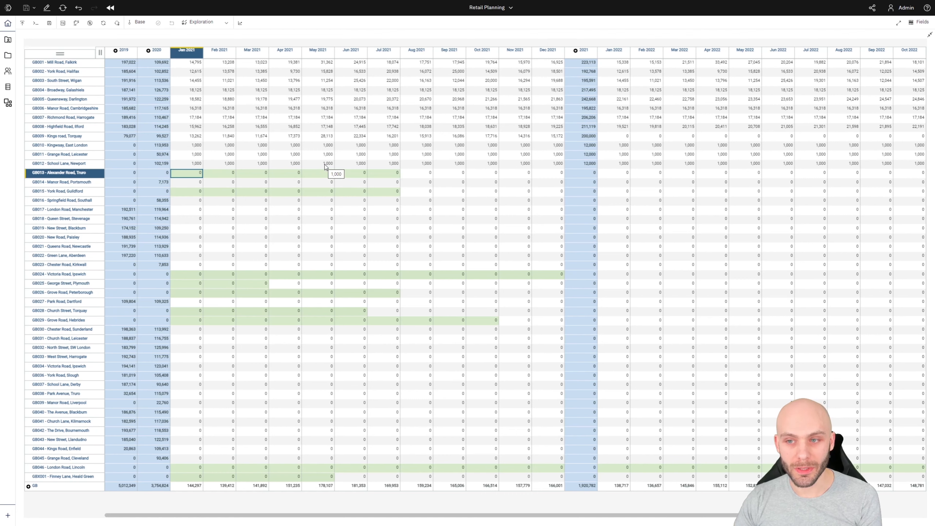
# Hold GB012's values for May 2021 to Aug 2021 after checking its monthly cells and consolidated 2021 cell
pyautogui.press('Up')
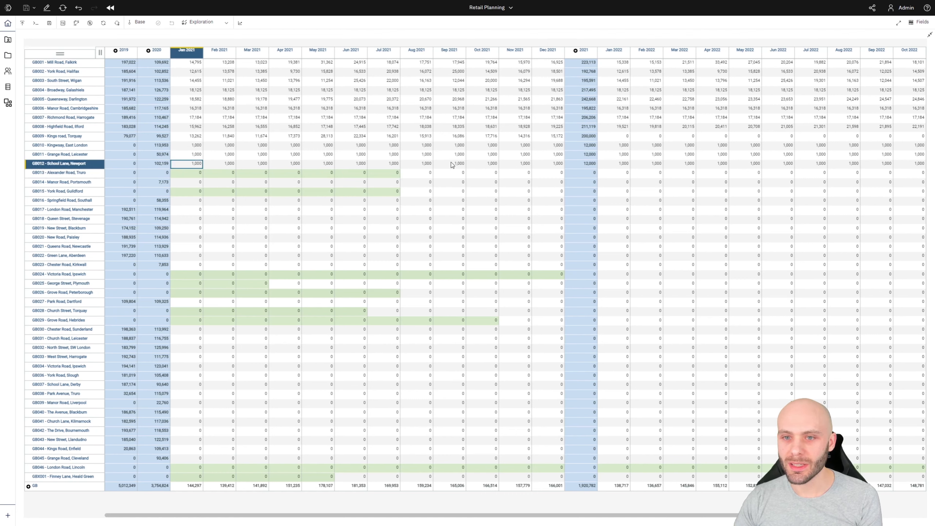
pyautogui.keyDown('shift'); pyautogui.click(560, 165); pyautogui.keyUp('shift')
pyautogui.click(379, 165)
pyautogui.click(359, 167)
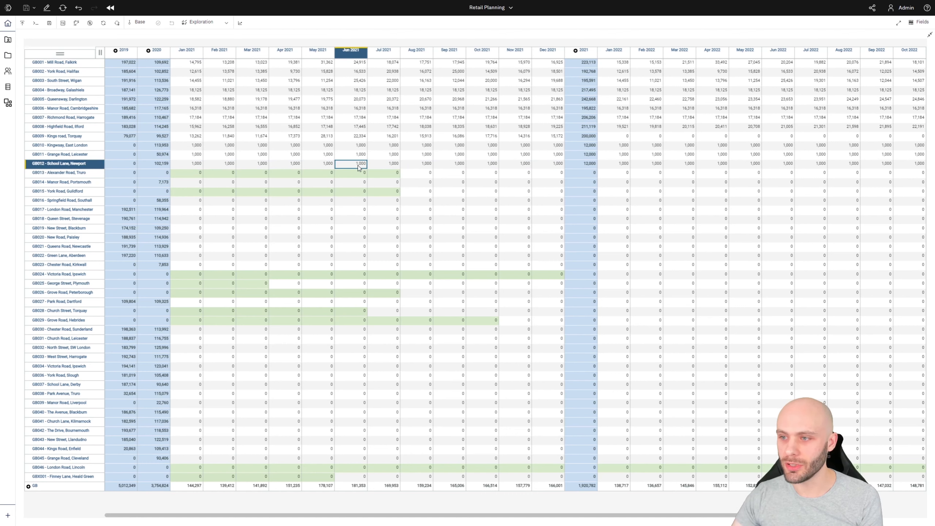
pyautogui.click(591, 164)
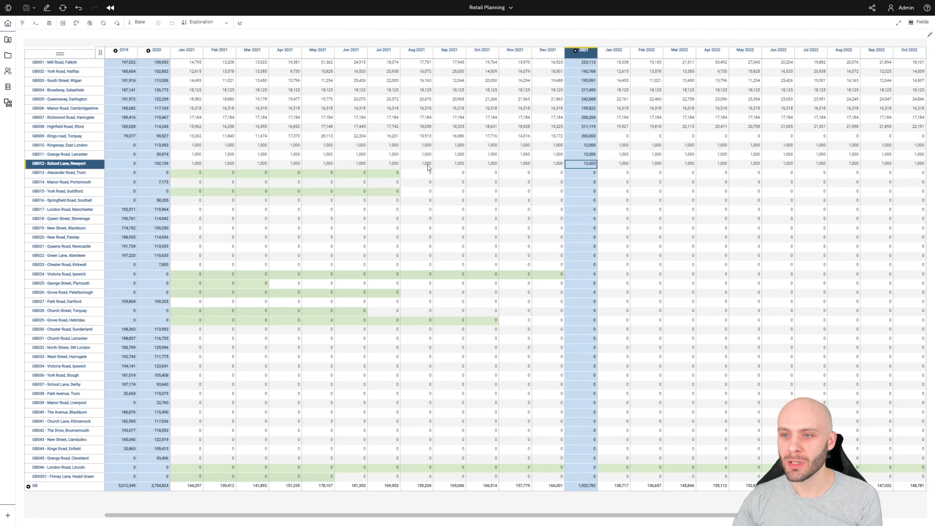
pyautogui.click(395, 166)
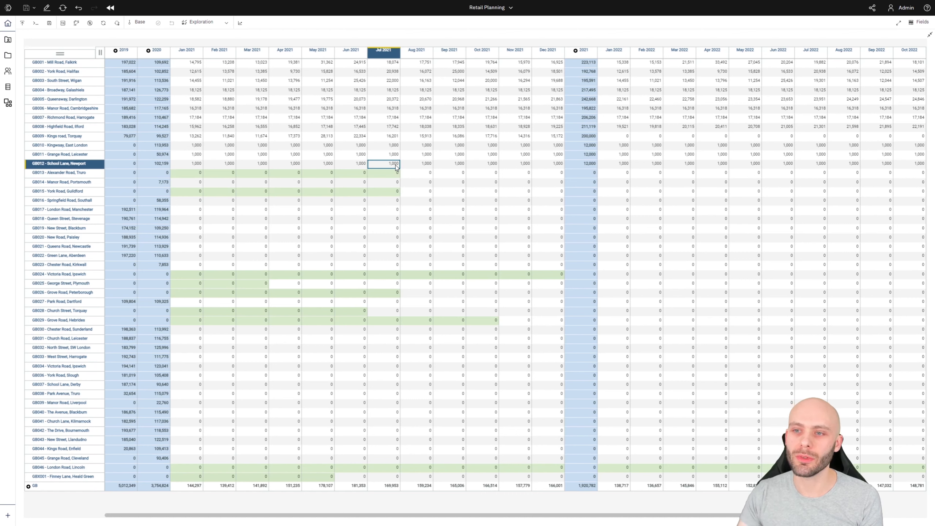
pyautogui.moveTo(321, 164); pyautogui.dragTo(414, 164)
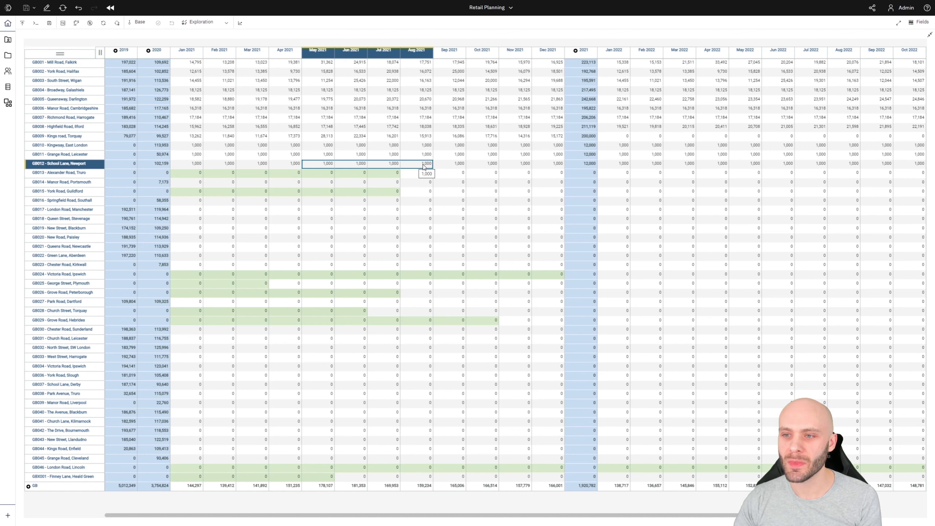
pyautogui.rightClick(423, 166)
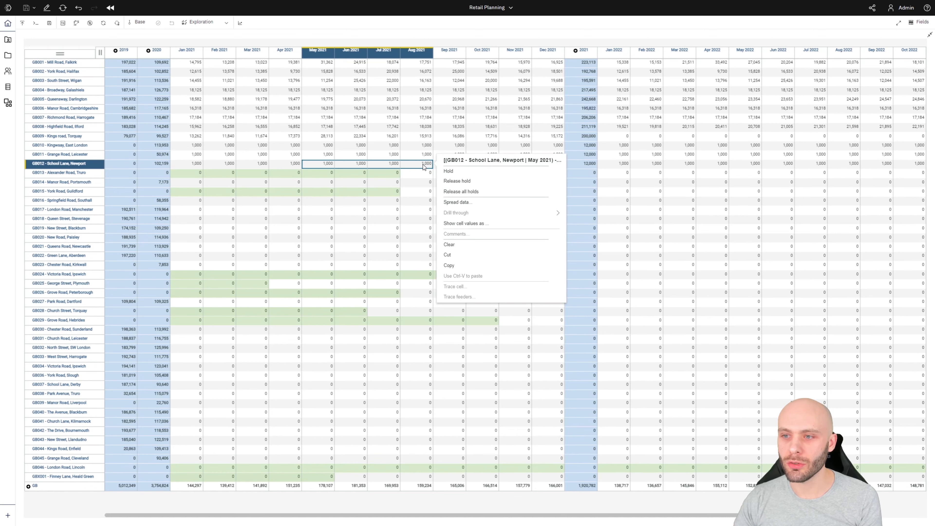
pyautogui.click(459, 173)
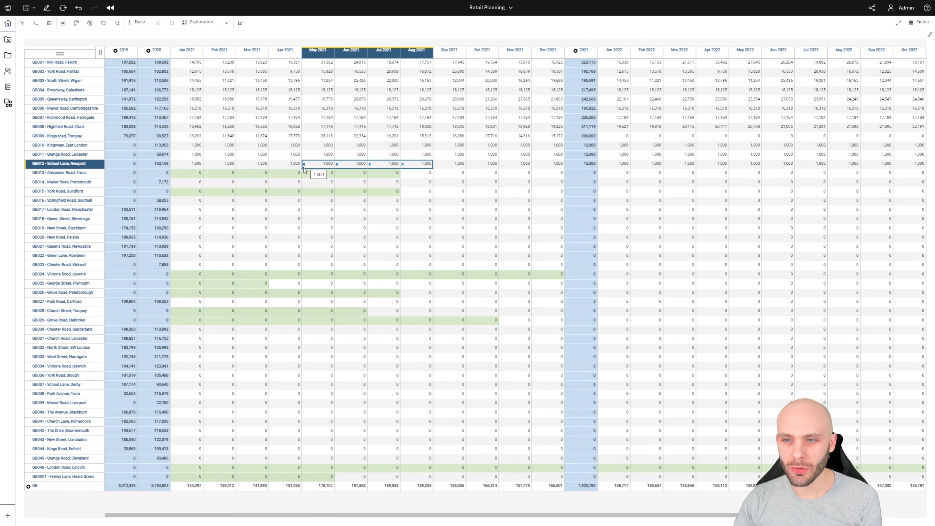
# Check the held months for GB012 and set its consolidated 2021 value to 15,000
pyautogui.click(344, 167)
pyautogui.click(381, 166)
pyautogui.click(416, 166)
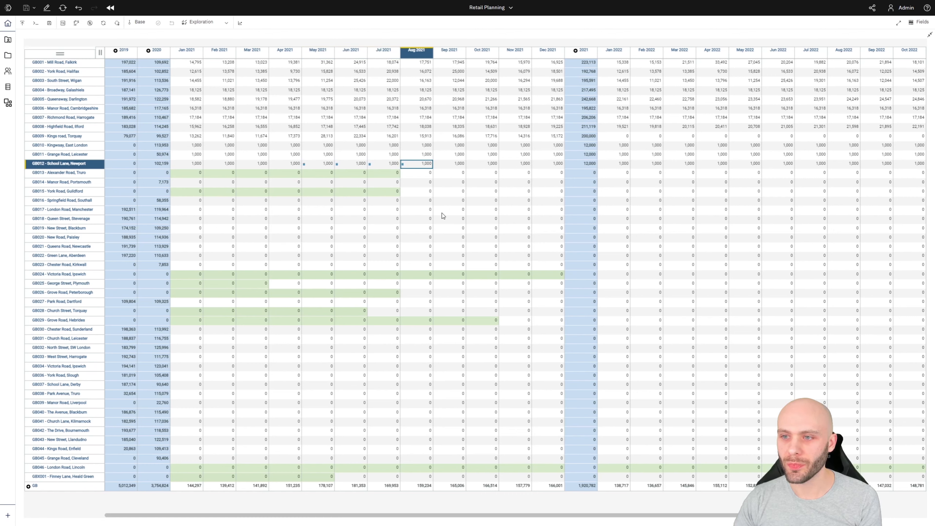
pyautogui.click(584, 165)
pyautogui.write('15,000')
pyautogui.press('Return')
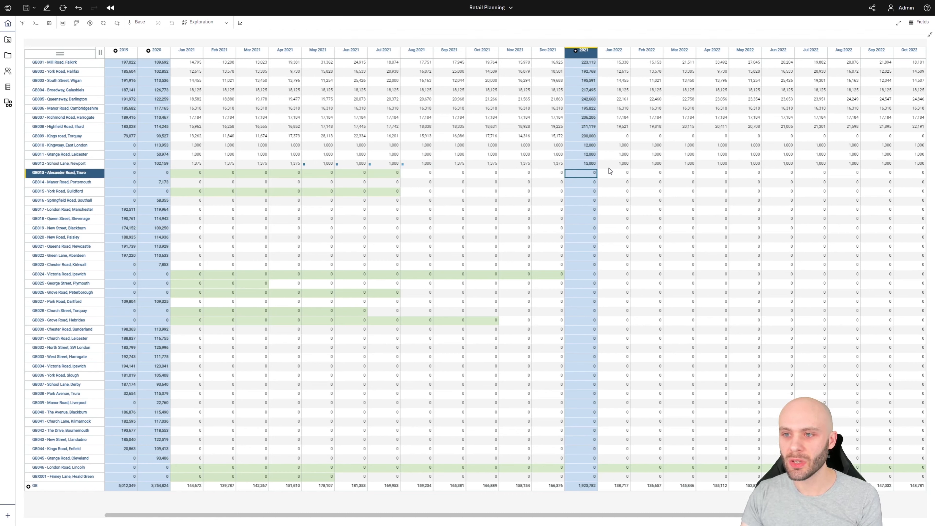
# Compare GB012's held May to Aug 2021 cells with the unheld months and the 2021 total
pyautogui.click(569, 164)
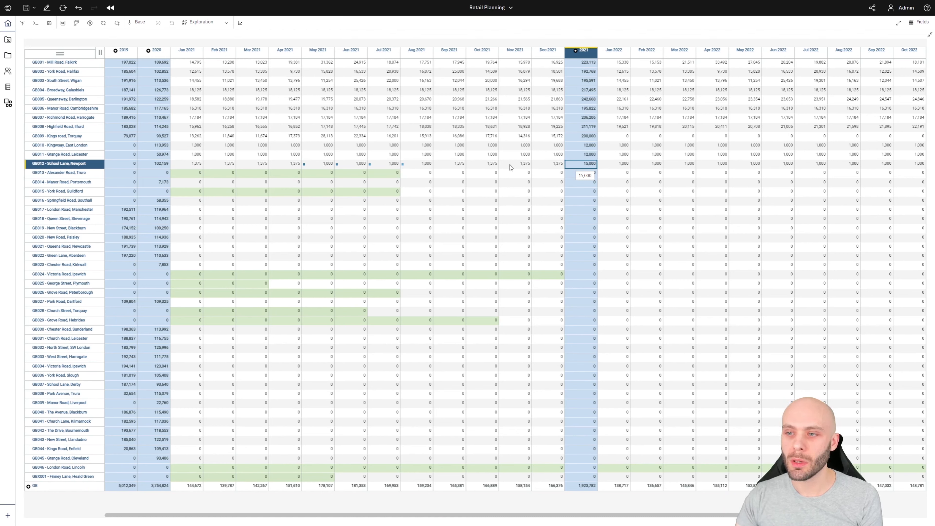
pyautogui.click(427, 164)
pyautogui.click(383, 165)
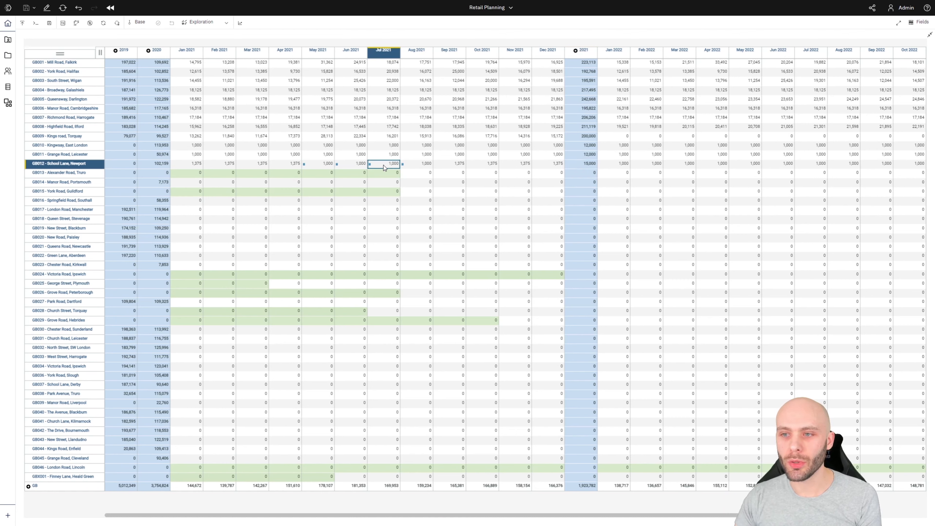
pyautogui.click(352, 164)
pyautogui.click(323, 165)
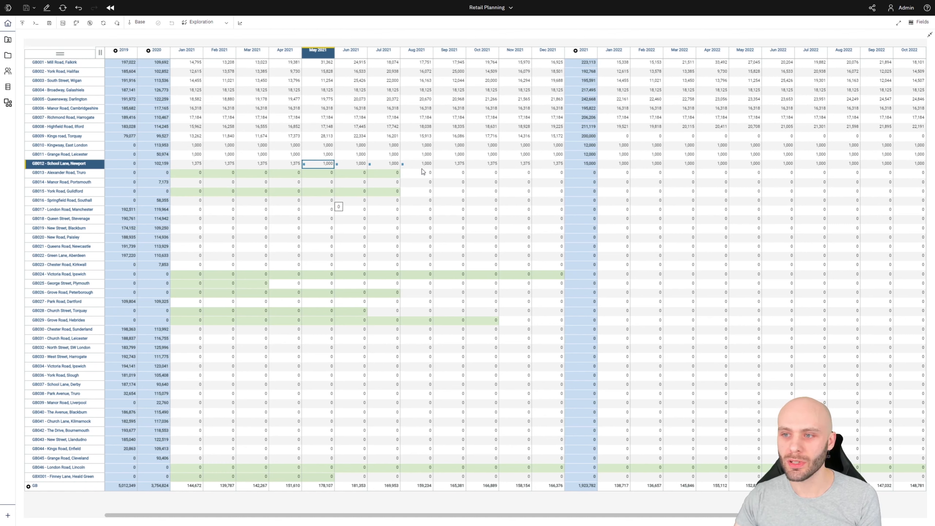
pyautogui.click(450, 164)
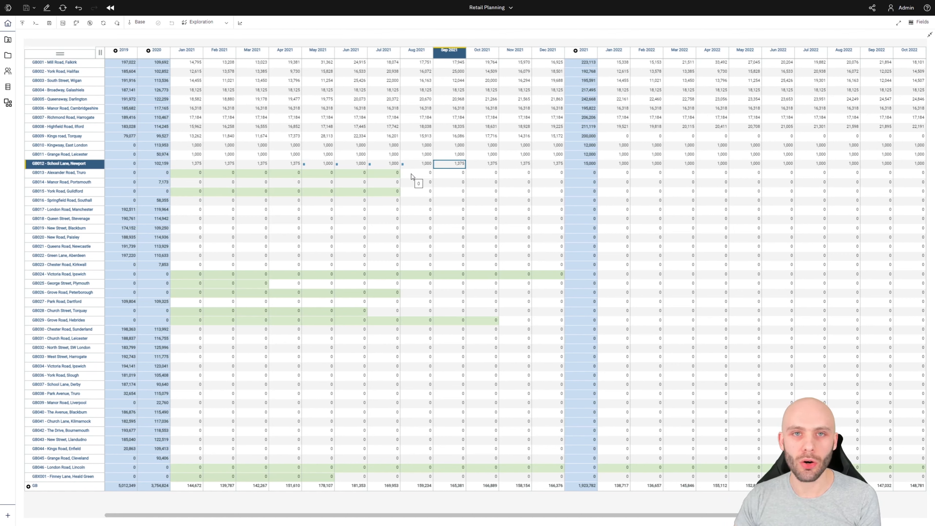
pyautogui.click(407, 166)
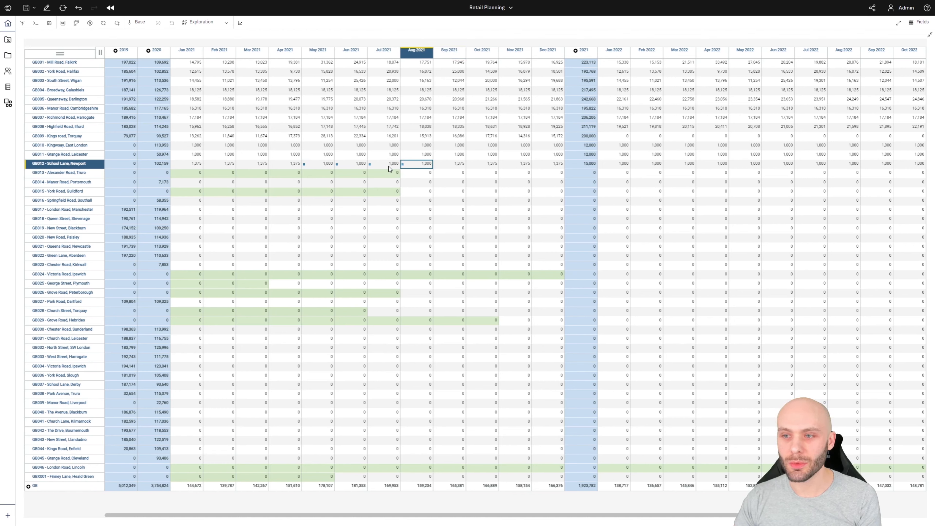
# Release the hold on GB012's Aug 2021 cell
pyautogui.click(414, 173)
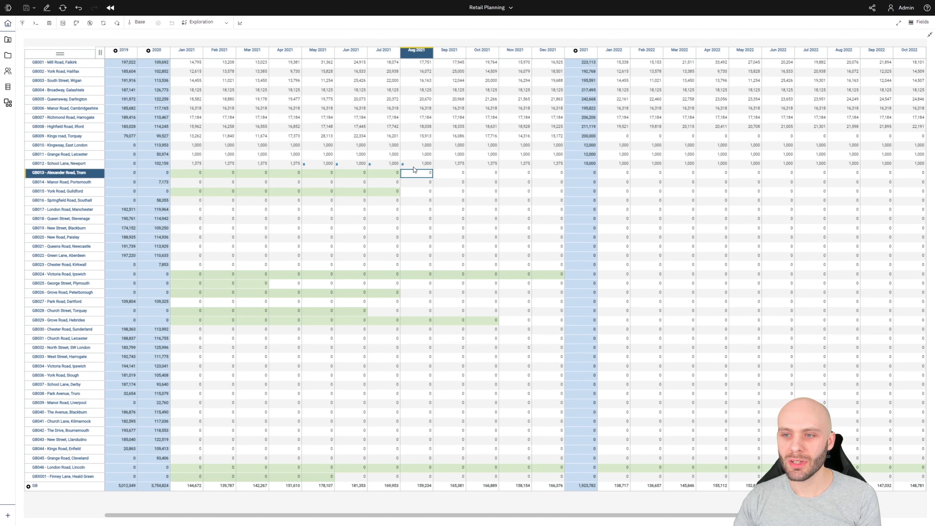
pyautogui.click(414, 166)
pyautogui.rightClick(414, 166)
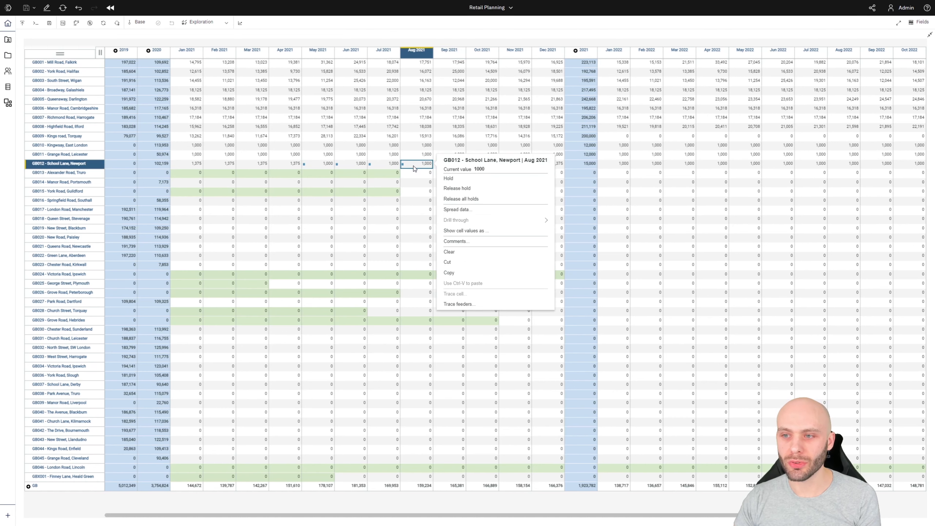
pyautogui.click(460, 189)
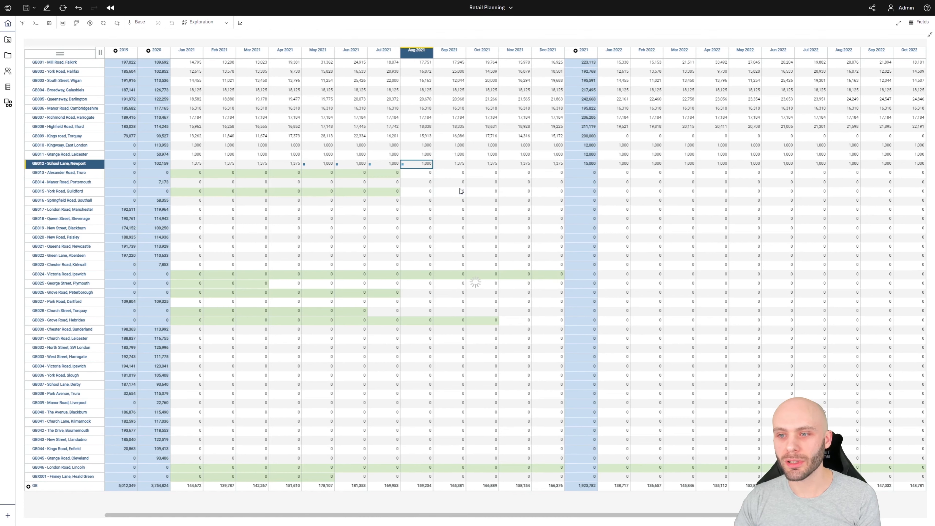
# Release all holds in the view and hold GB012's consolidated 2021 value
pyautogui.rightClick(424, 137)
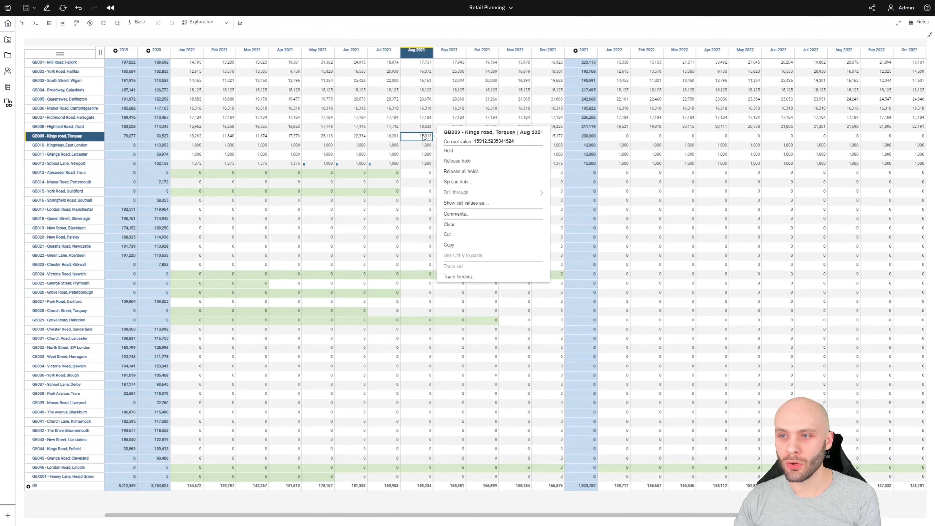
pyautogui.click(456, 171)
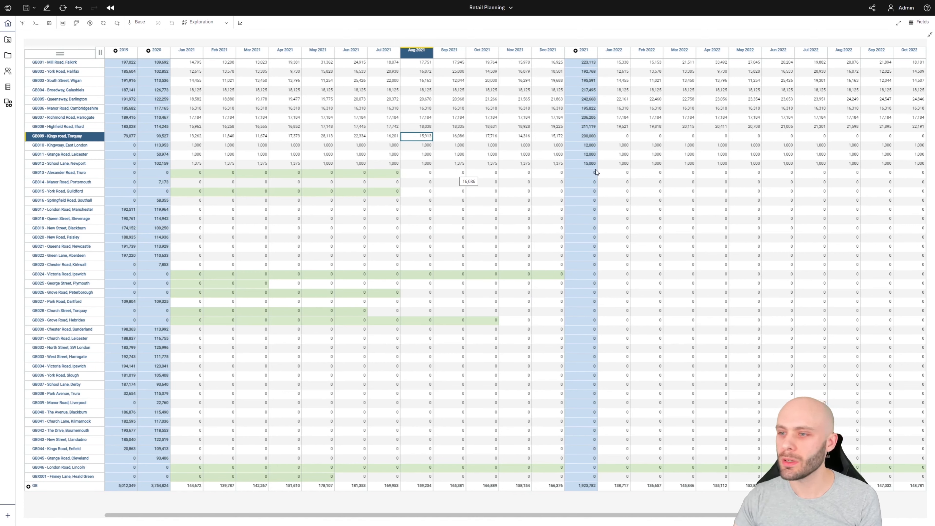
pyautogui.click(587, 164)
pyautogui.rightClick(587, 165)
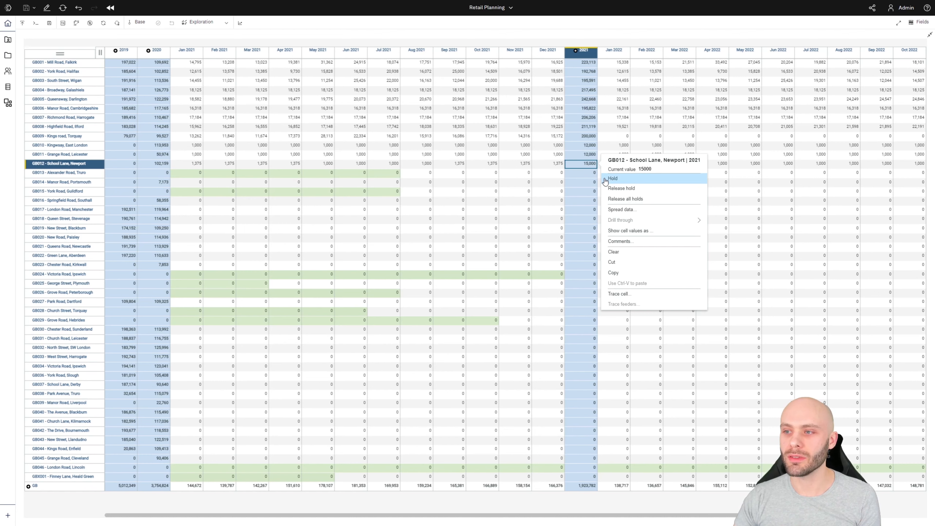
pyautogui.click(613, 178)
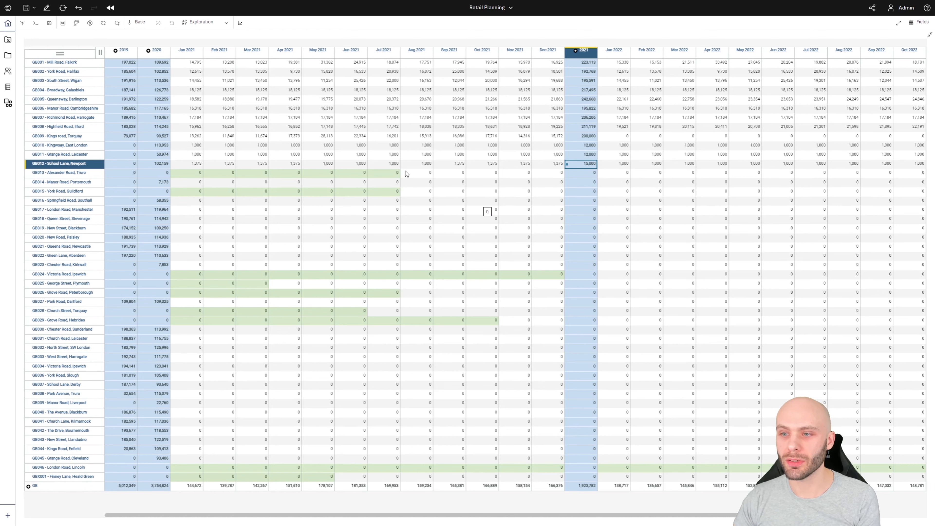
# Set GB012's Jul 2021 value to 2000 while its consolidated 2021 total is held
pyautogui.click(389, 165)
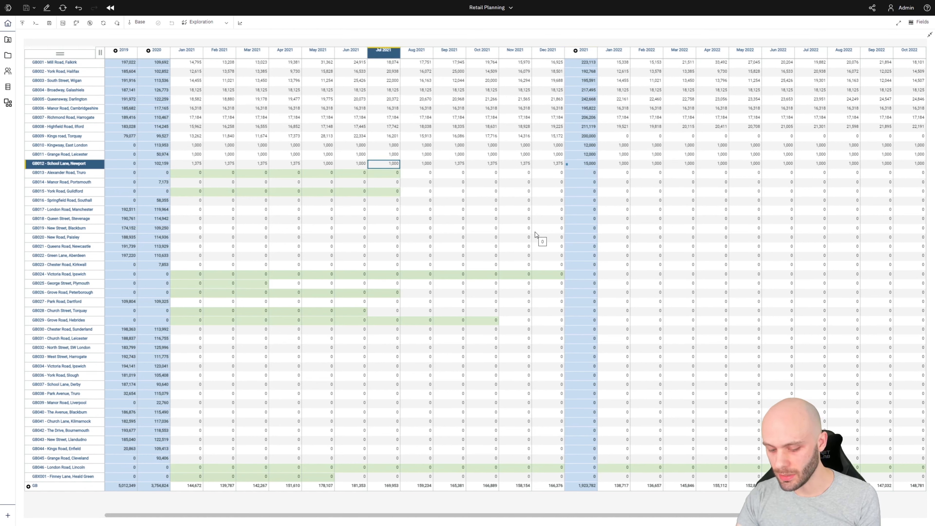
pyautogui.write('20')
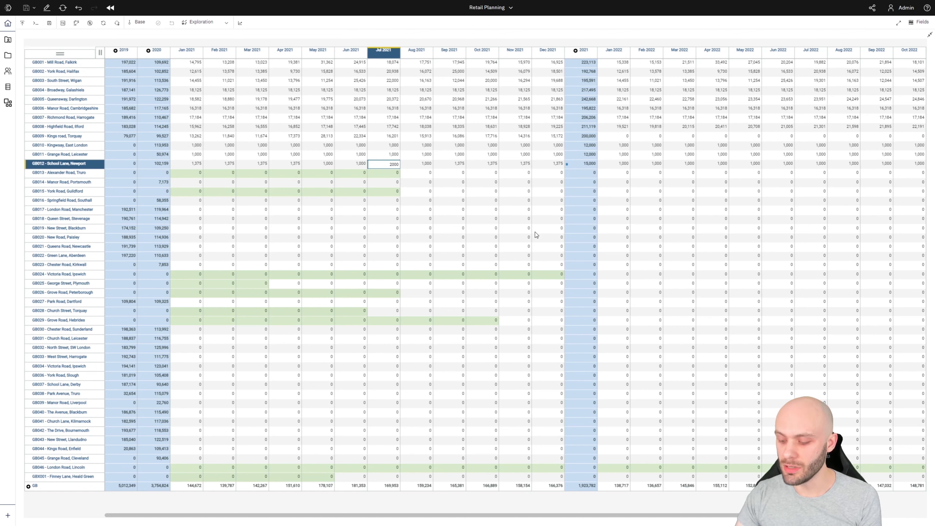
pyautogui.press('Return')
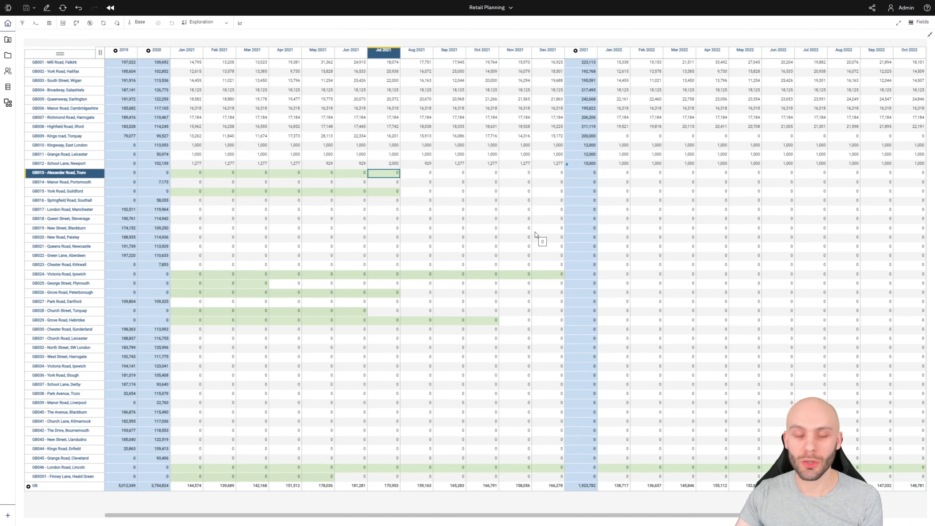
# Release all holds in the view, starting from GB012's consolidated 2021 cell
pyautogui.click(578, 165)
pyautogui.rightClick(578, 166)
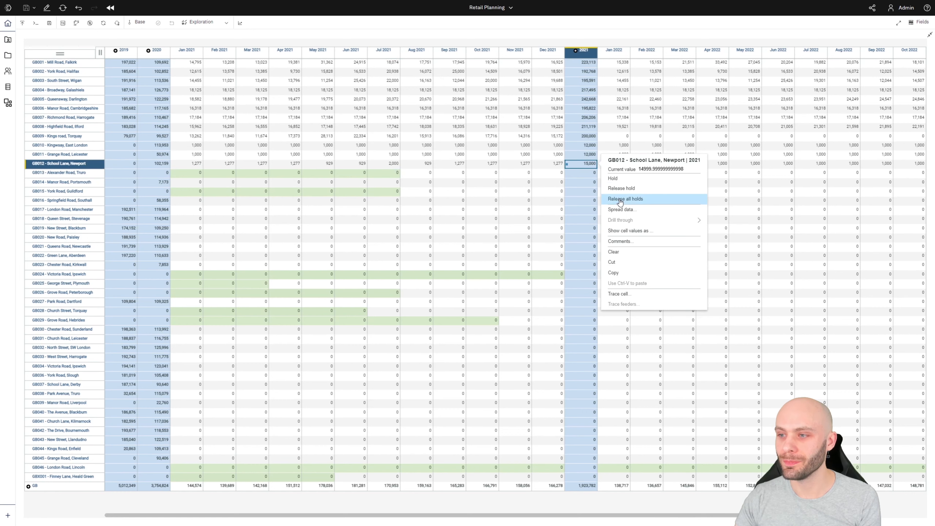
pyautogui.click(621, 200)
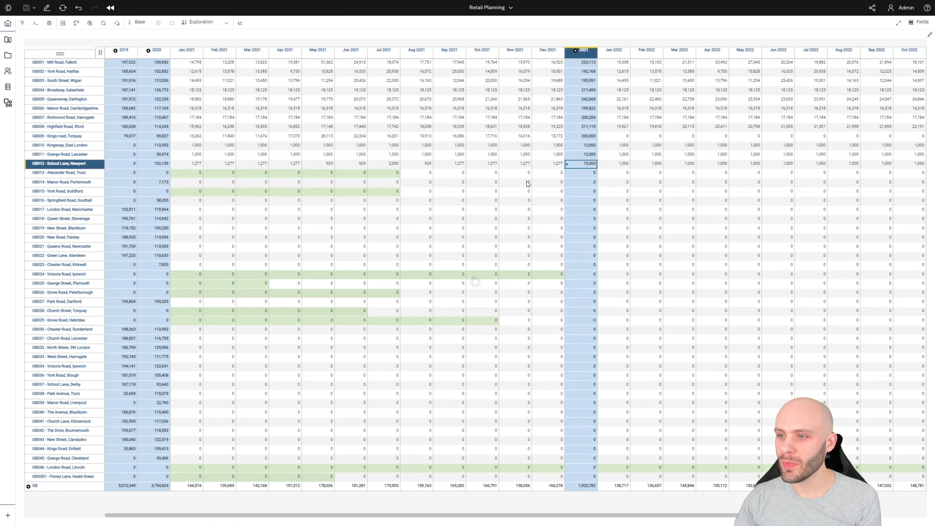
# Set GB011's consolidated 2021 value to 15,000 using the thousands shorthand 15k
pyautogui.click(585, 186)
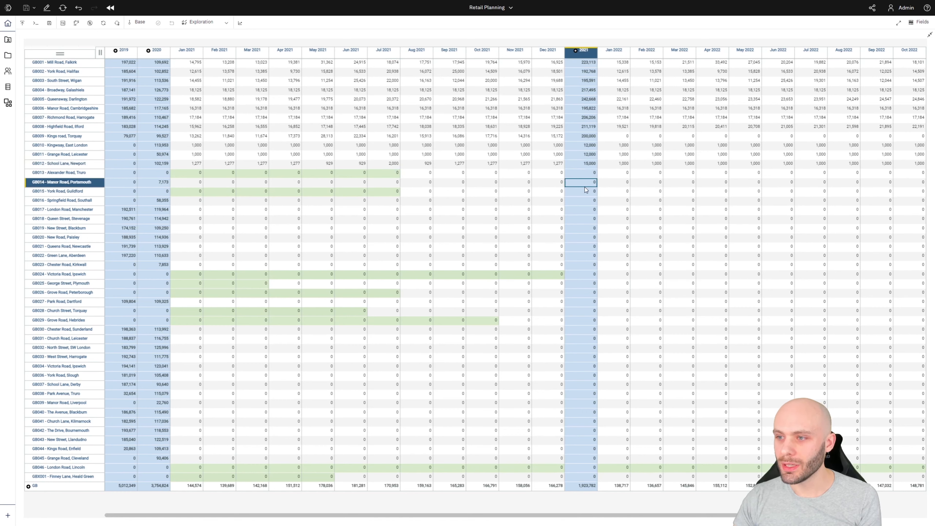
pyautogui.click(585, 174)
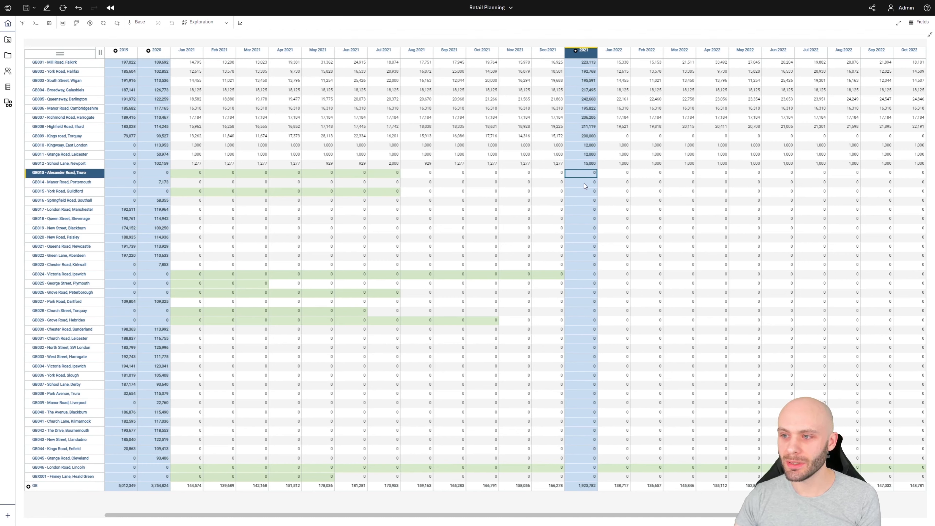
pyautogui.click(585, 155)
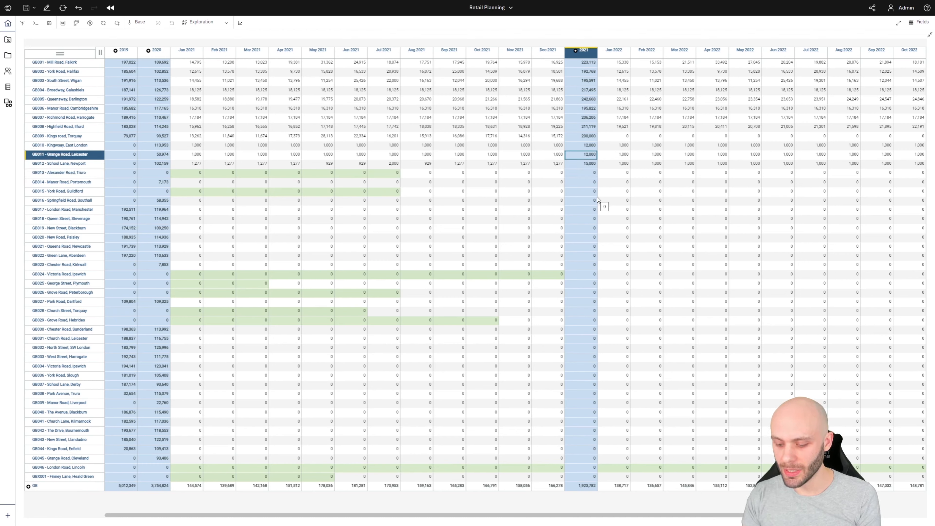
pyautogui.write('15k')
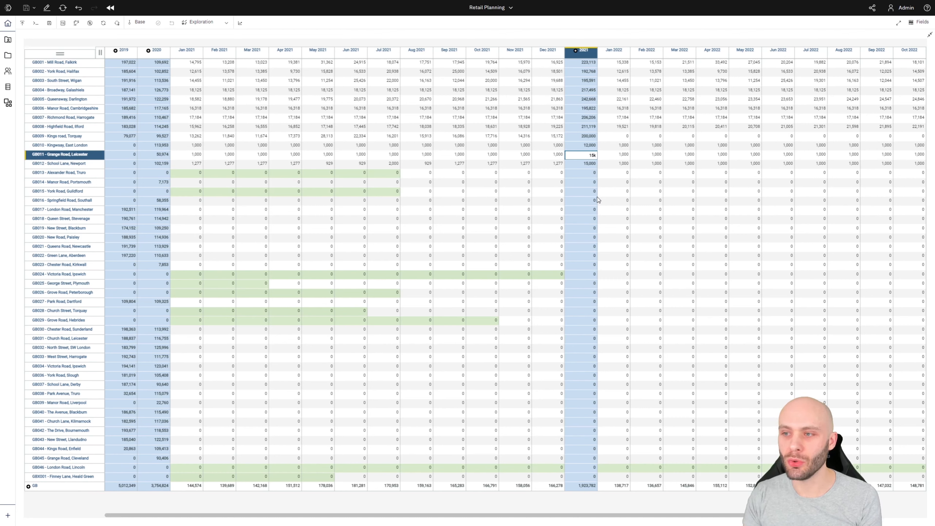
pyautogui.press('Return')
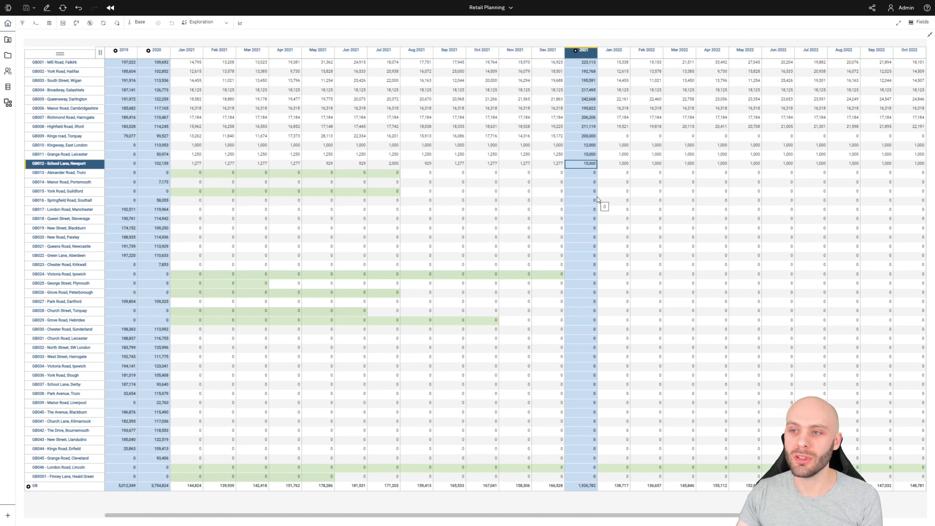
pyautogui.click(579, 182)
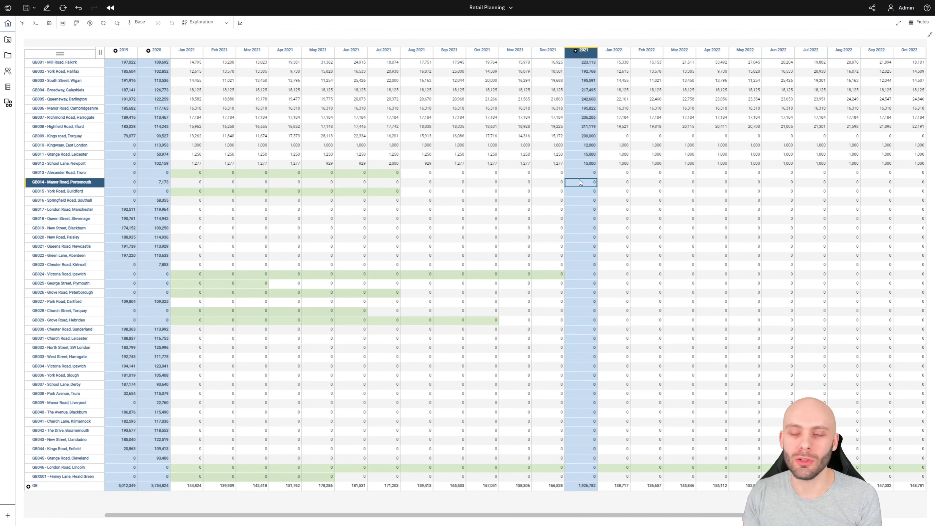
pyautogui.click(574, 210)
pyautogui.click(427, 211)
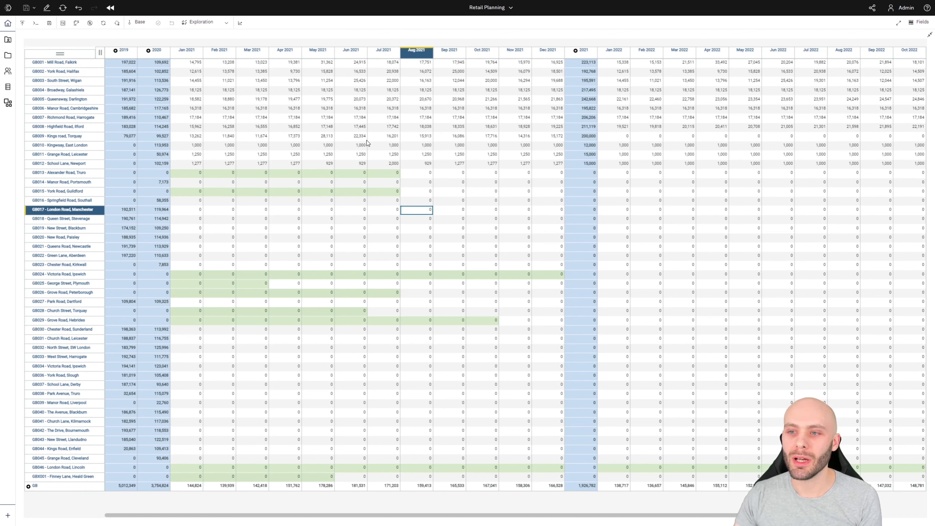
# Open the data spreading options for GB012's Jan 2021 cell and examine the code shown for the Proportional method
pyautogui.rightClick(189, 163)
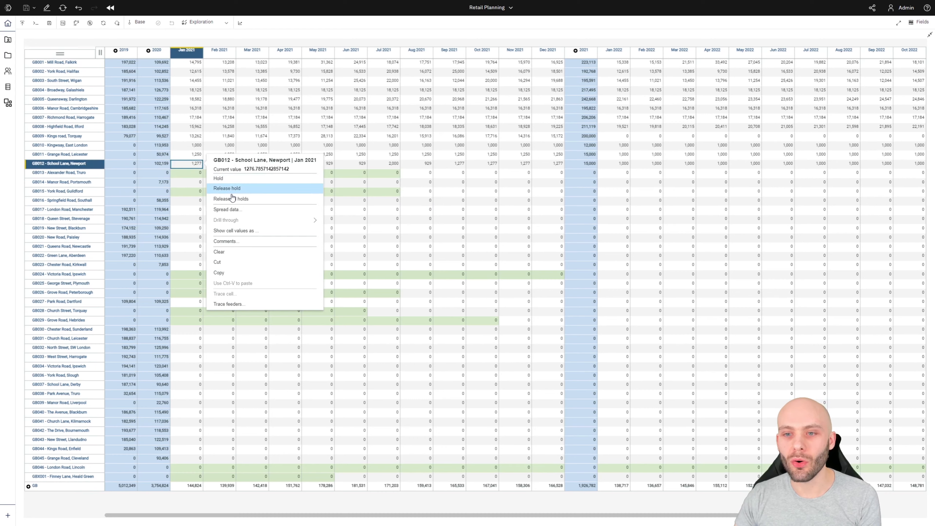
pyautogui.click(235, 210)
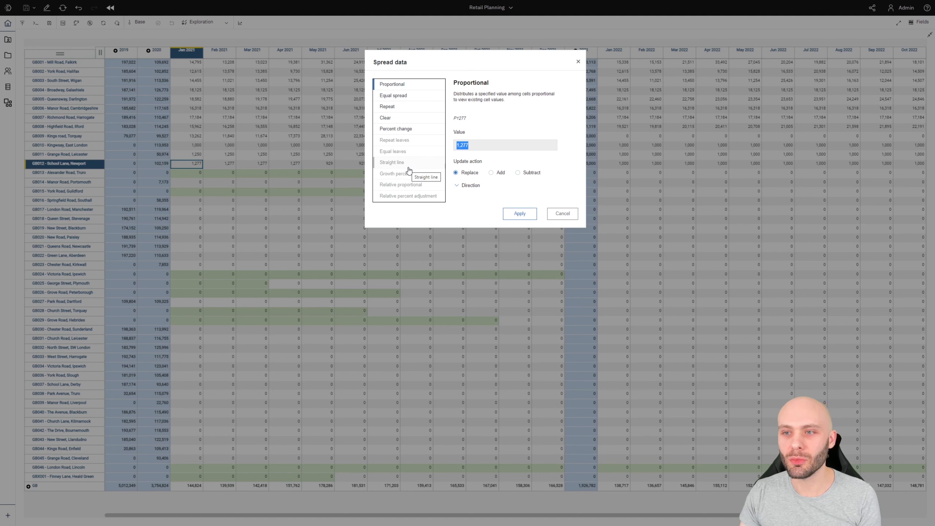
pyautogui.moveTo(467, 119); pyautogui.dragTo(454, 118)
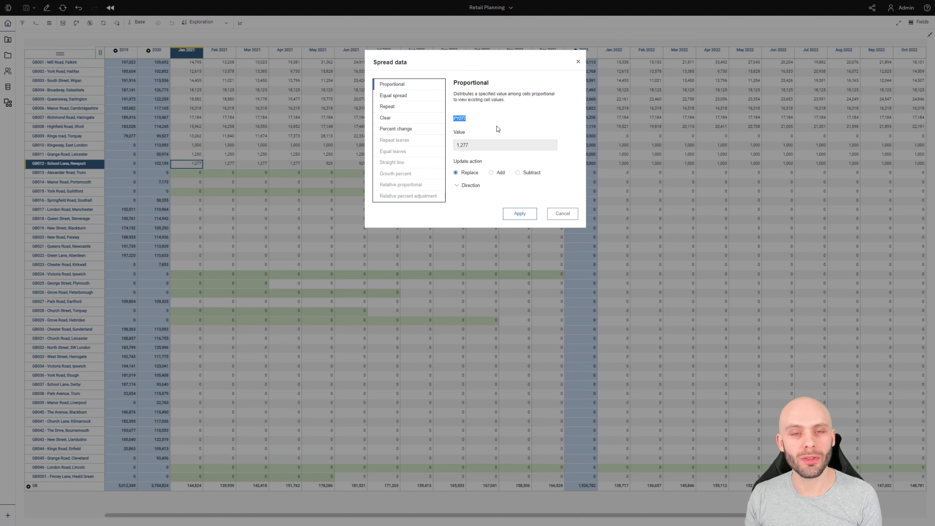